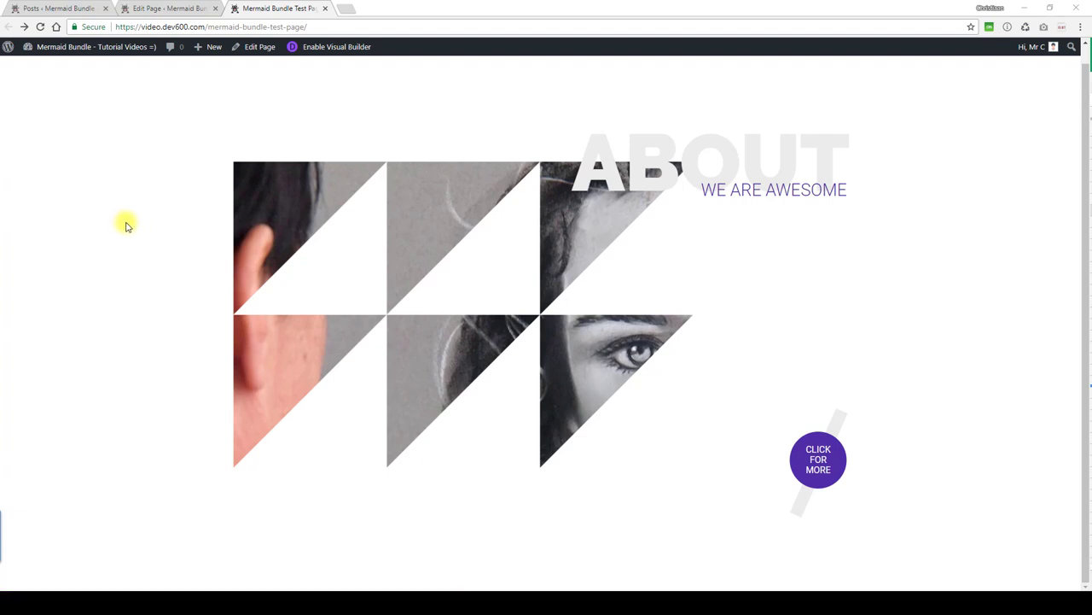
Step: Examine the About section on the live test page: reveal and close the full image, and check the layout in a narrow browser window
{"action": "left_click", "coordinate": [825, 469]}
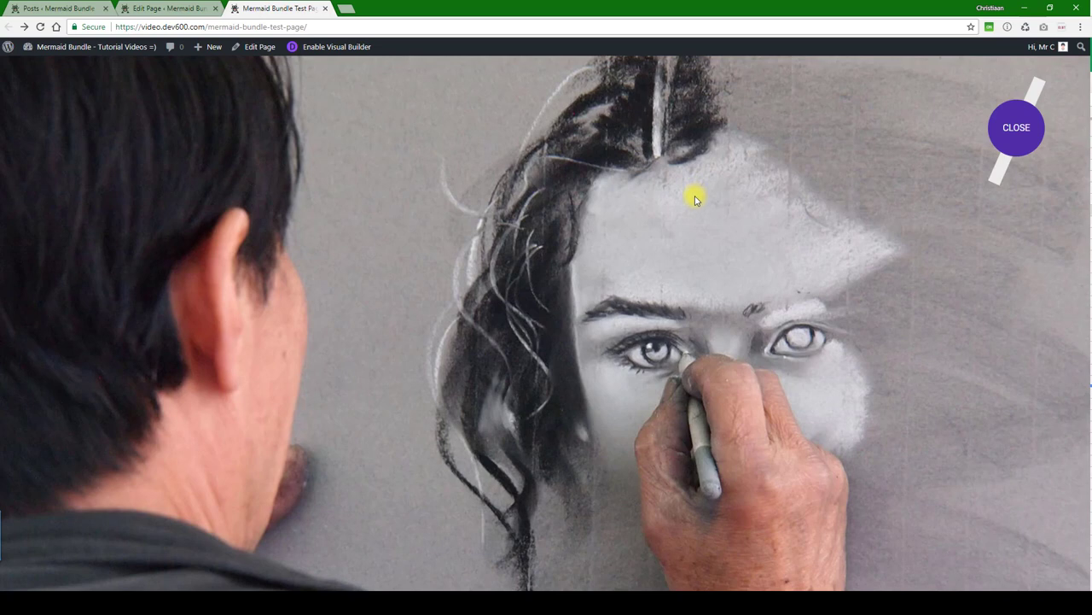
{"action": "left_click", "coordinate": [1017, 129]}
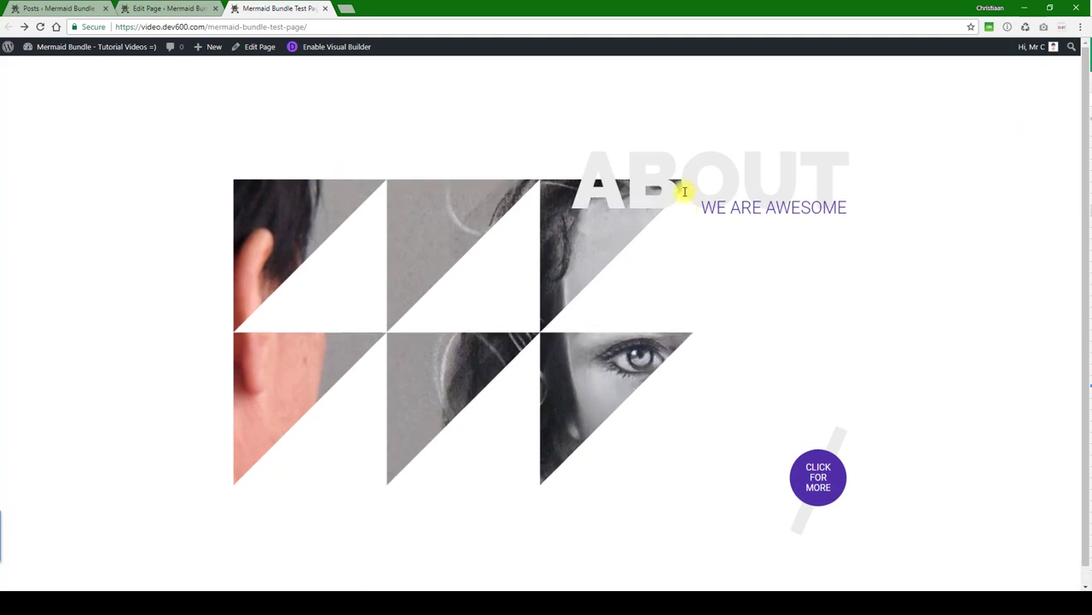
{"action": "left_click", "coordinate": [1050, 9]}
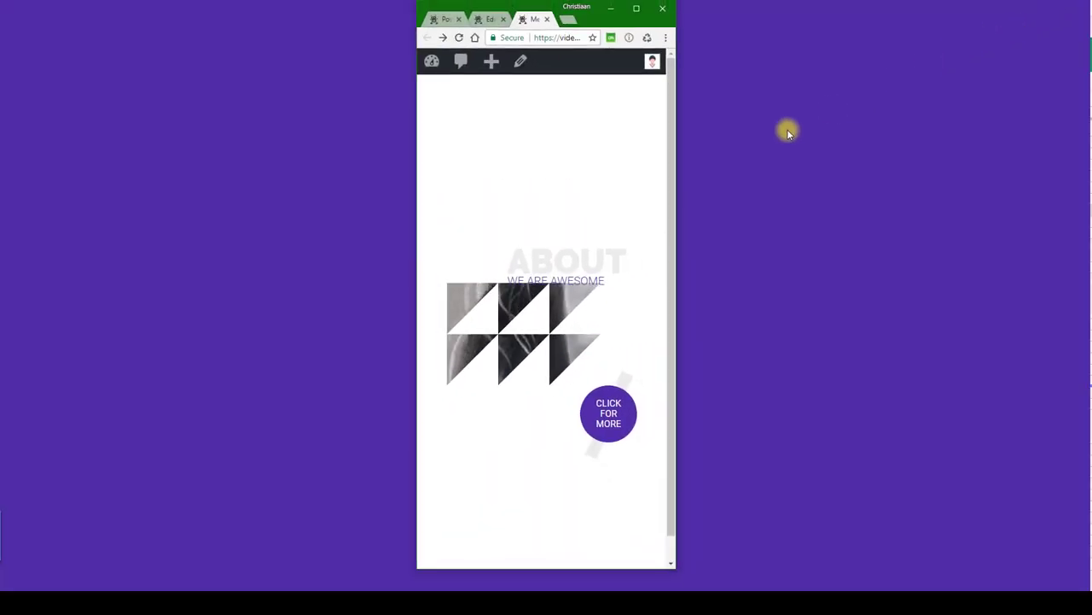
{"action": "left_click", "coordinate": [636, 10]}
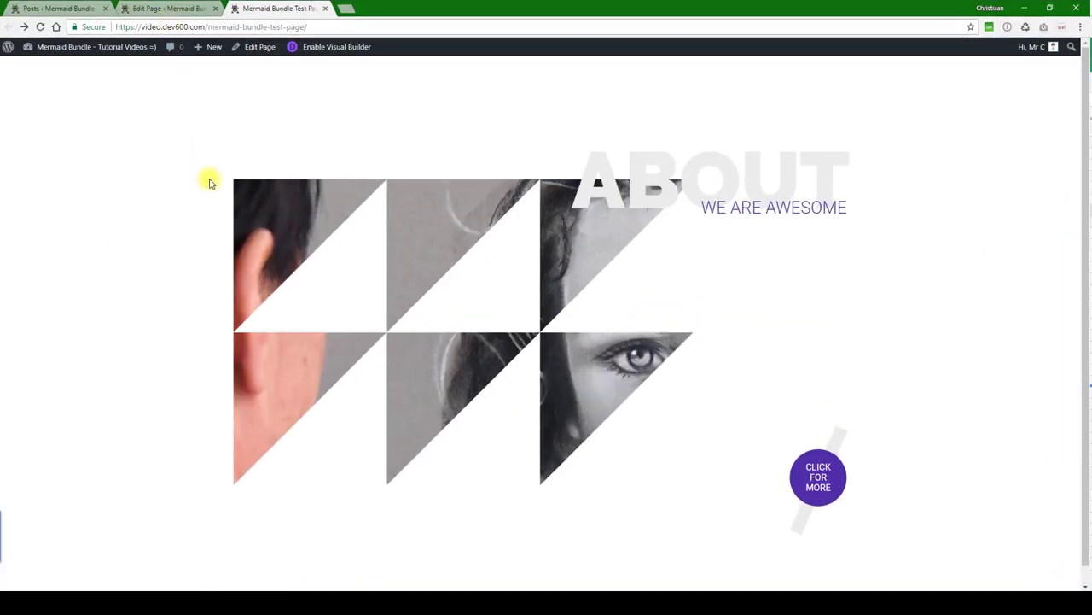
Step: Review the content settings of the Image module in the page editor, including its background image and parallax options, without saving changes
{"action": "left_click", "coordinate": [171, 8]}
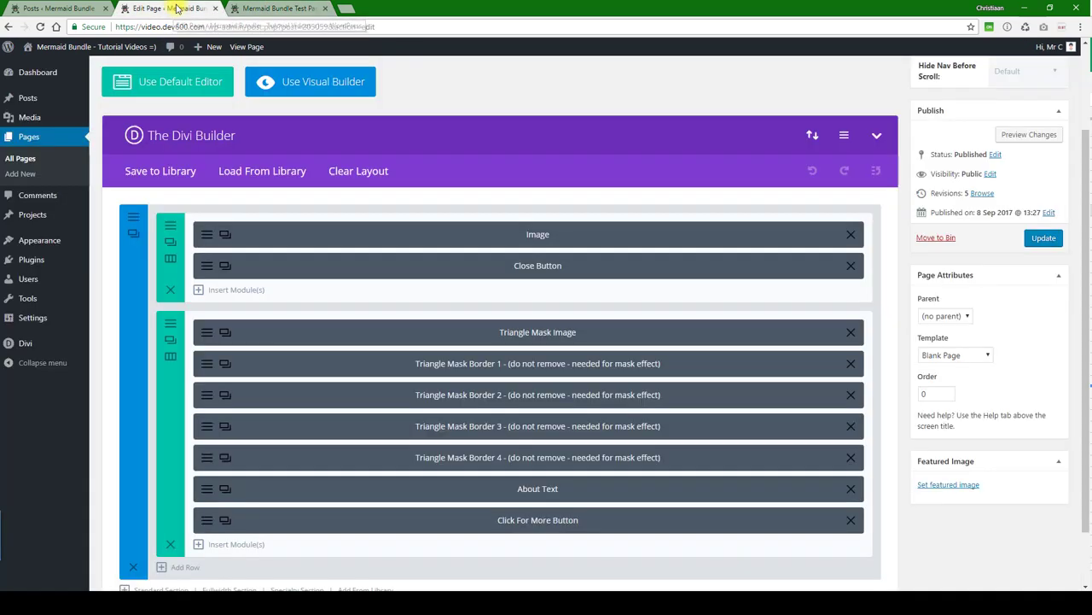
{"action": "left_click", "coordinate": [224, 234]}
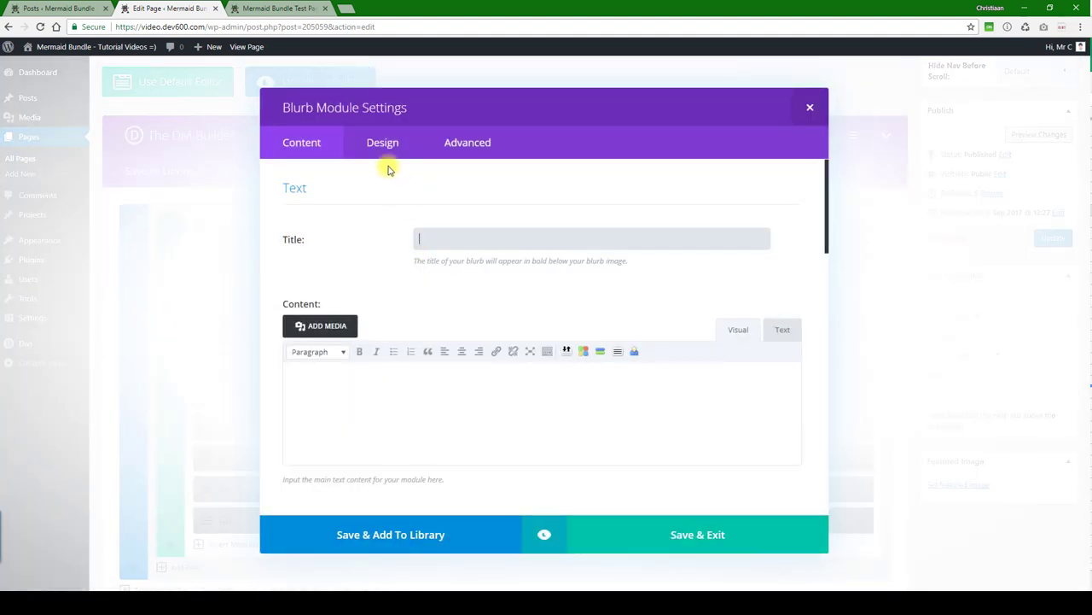
{"action": "scroll", "coordinate": [390, 213], "scroll_direction": "down", "scroll_amount": 10}
{"action": "scroll", "coordinate": [392, 228], "scroll_direction": "up", "scroll_amount": 2}
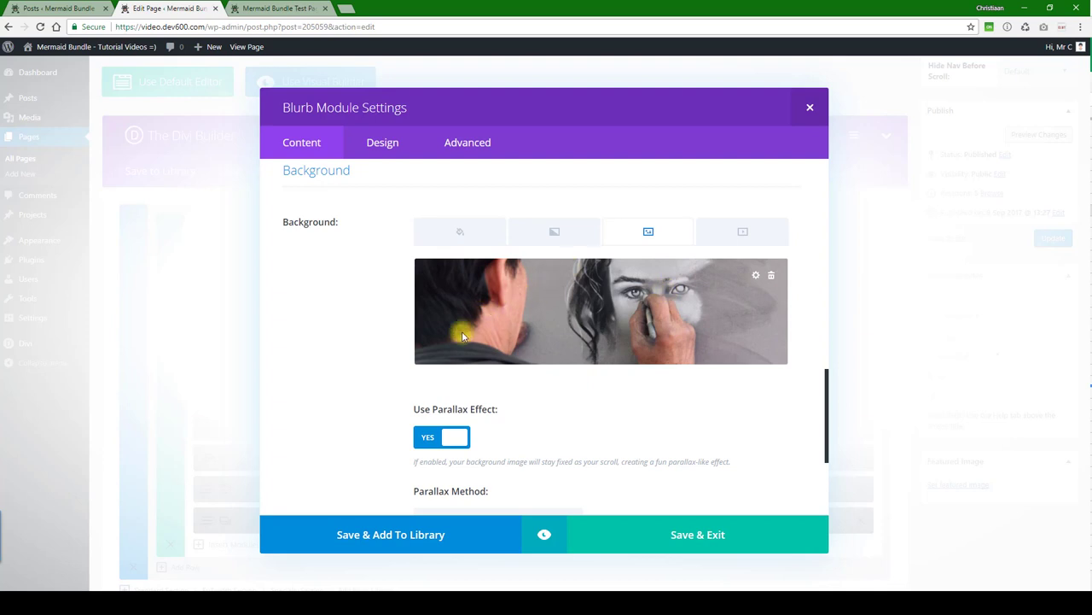
{"action": "scroll", "coordinate": [458, 329], "scroll_direction": "down", "scroll_amount": 1}
{"action": "scroll", "coordinate": [407, 310], "scroll_direction": "up", "scroll_amount": 3}
{"action": "scroll", "coordinate": [408, 315], "scroll_direction": "down", "scroll_amount": 3}
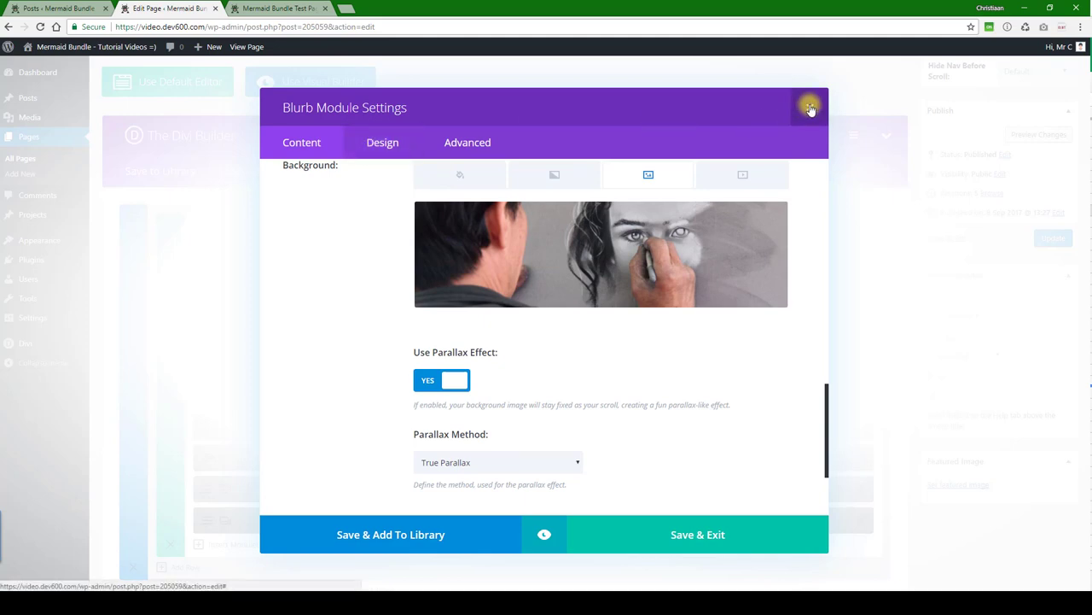
{"action": "left_click", "coordinate": [809, 106]}
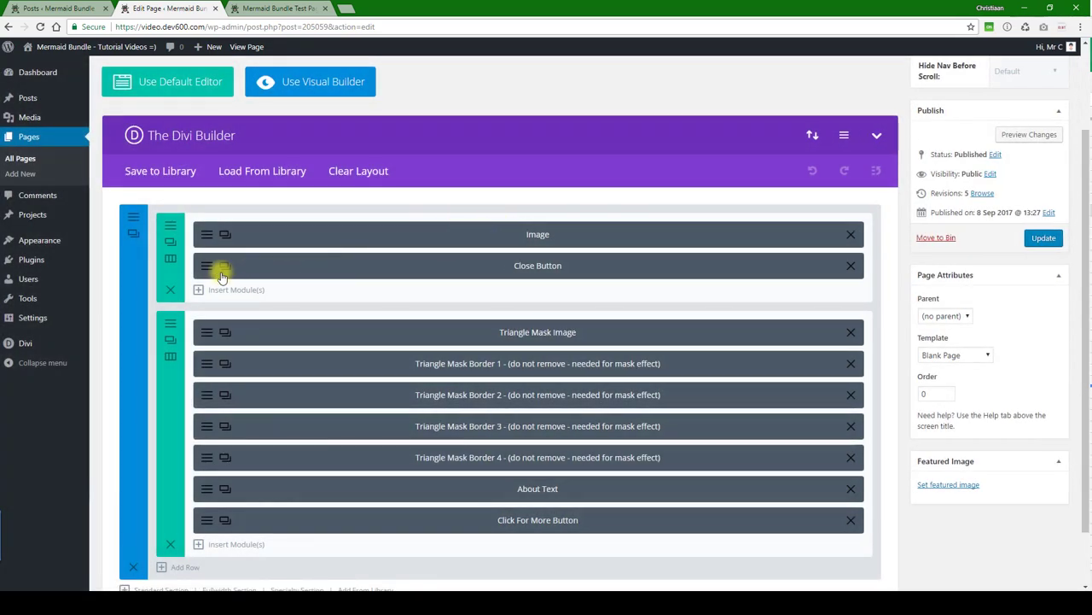
Step: Set the Close Button module's button background colour to green #299934
{"action": "left_click", "coordinate": [206, 268]}
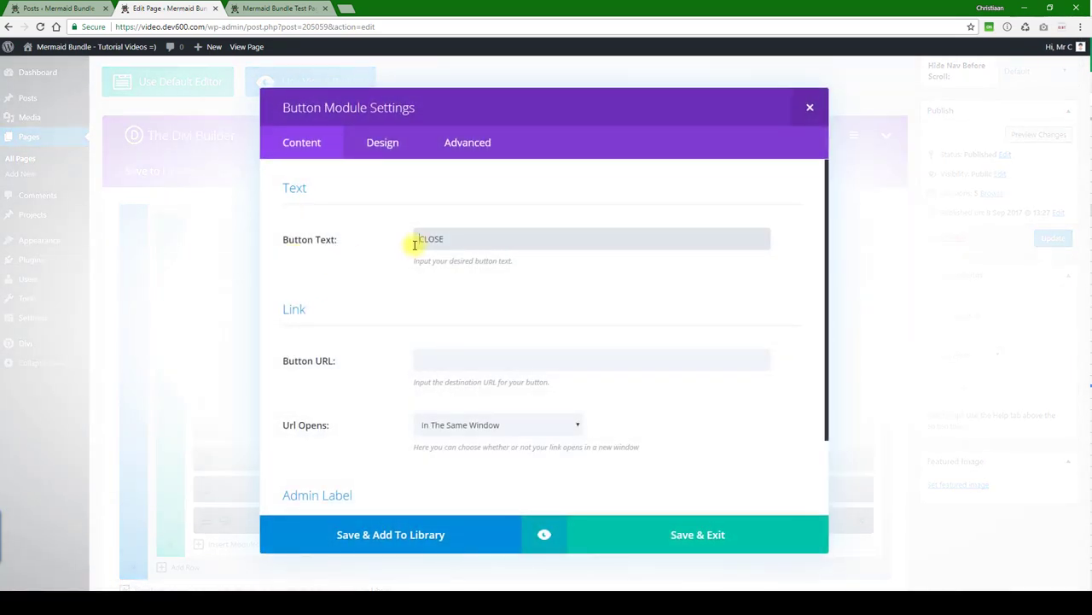
{"action": "scroll", "coordinate": [412, 248], "scroll_direction": "down", "scroll_amount": 2}
{"action": "scroll", "coordinate": [406, 243], "scroll_direction": "up", "scroll_amount": 2}
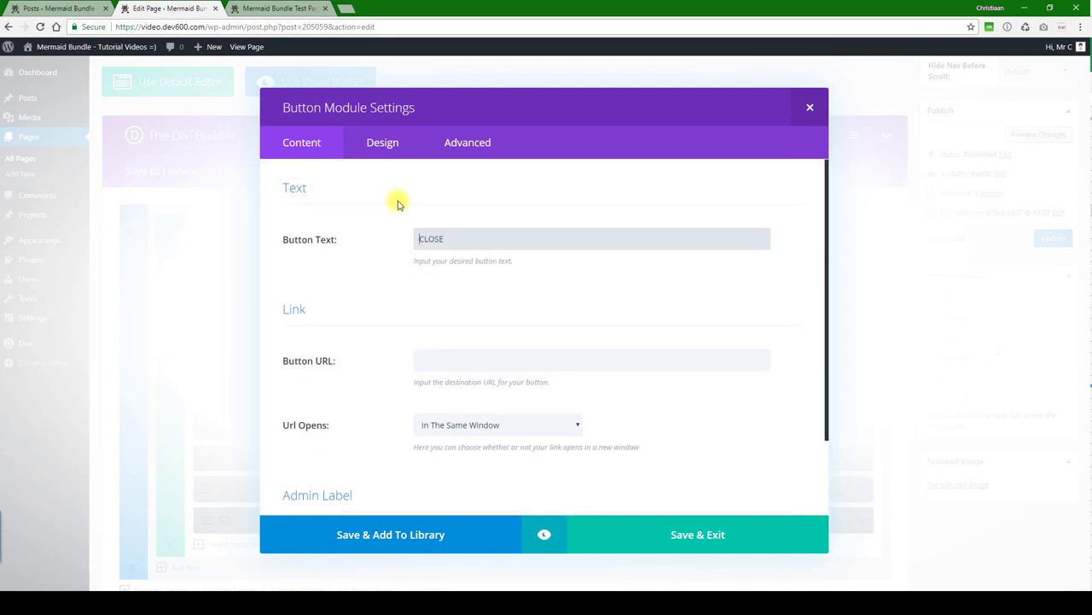
{"action": "left_click", "coordinate": [384, 143]}
{"action": "scroll", "coordinate": [453, 230], "scroll_direction": "down", "scroll_amount": 5}
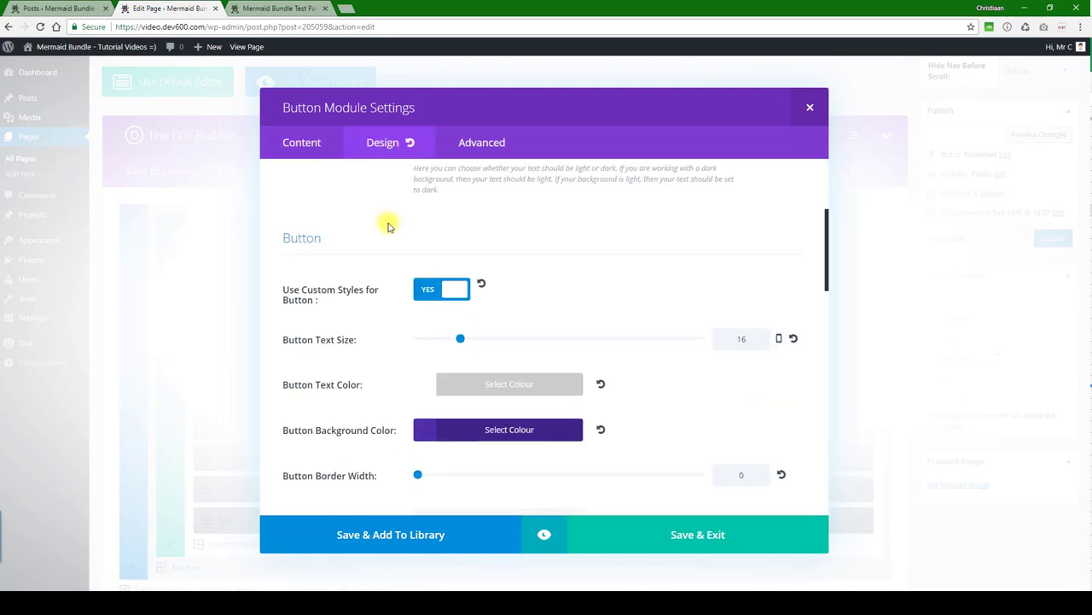
{"action": "left_click", "coordinate": [424, 249]}
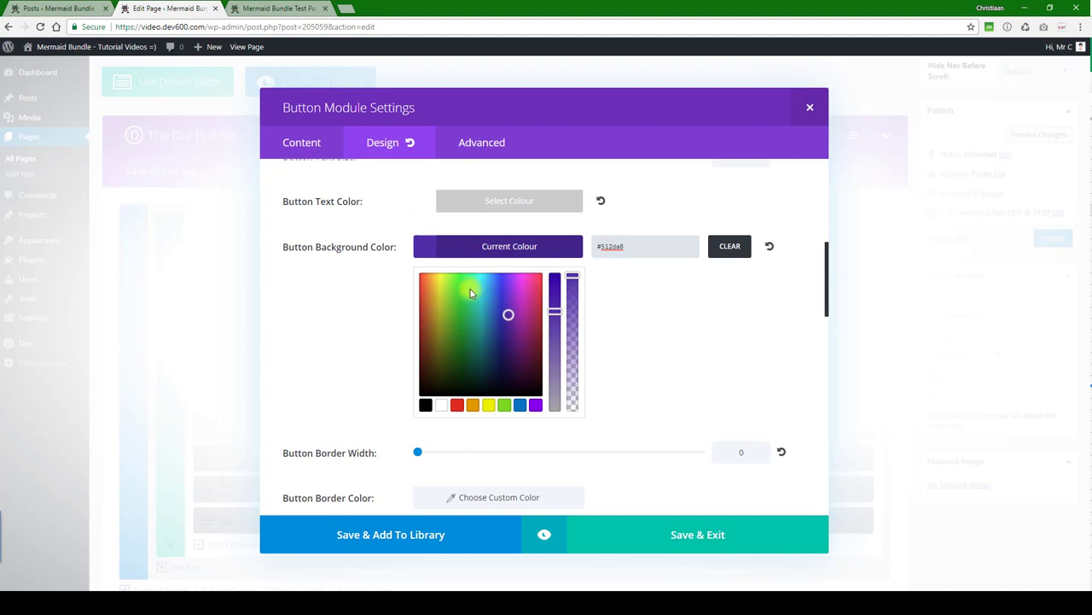
{"action": "left_click", "coordinate": [469, 291]}
{"action": "left_click_drag", "start_coordinate": [462, 309], "coordinate": [463, 321]}
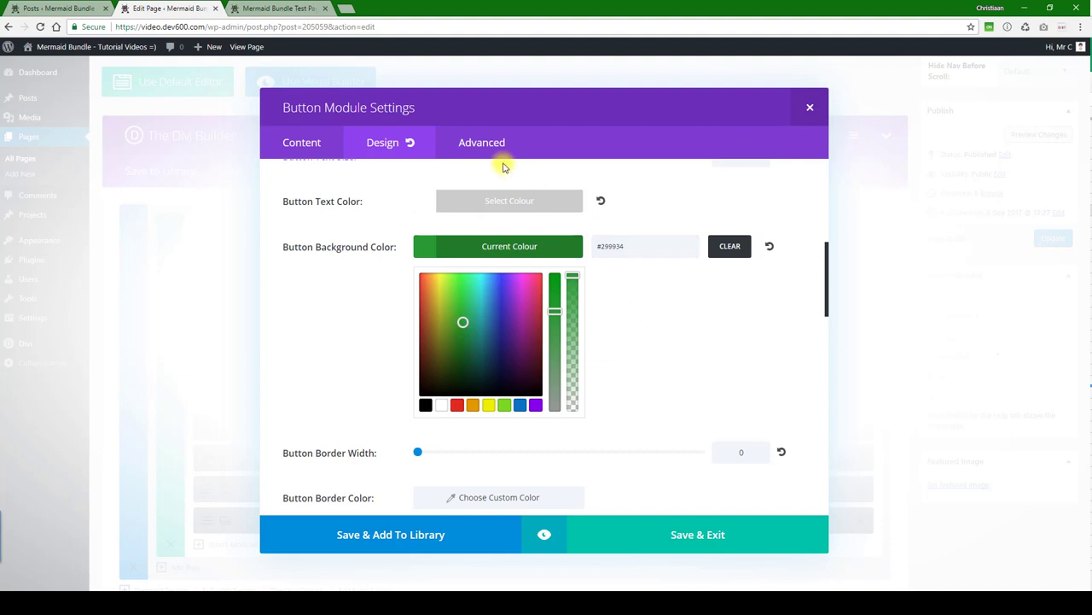
Step: Preview the module on the desktop layout and reveal the full image to check the close button's colour
{"action": "left_click", "coordinate": [545, 533]}
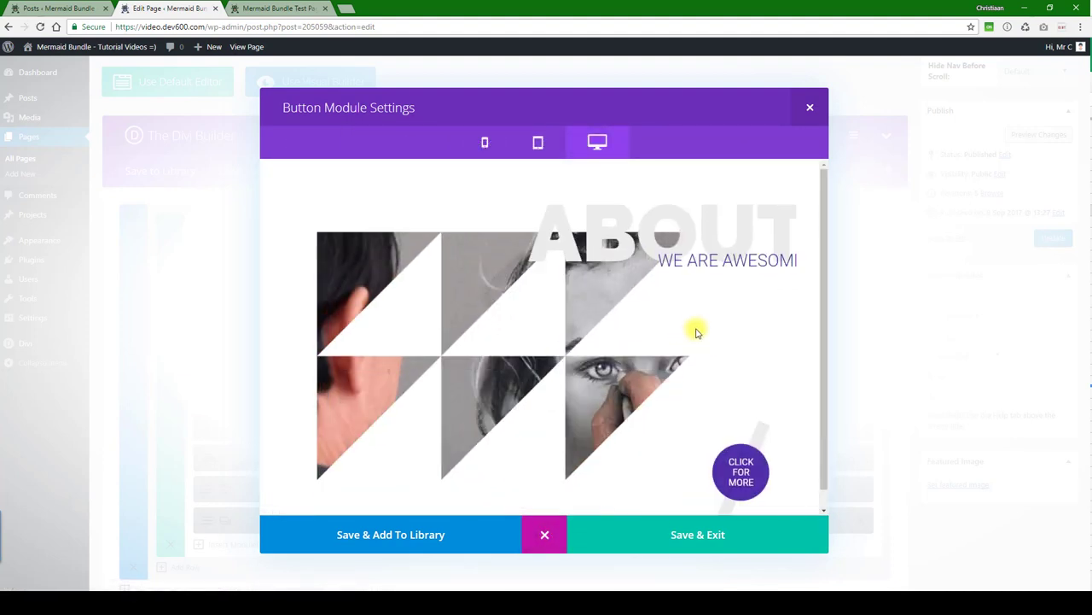
{"action": "left_click", "coordinate": [739, 476]}
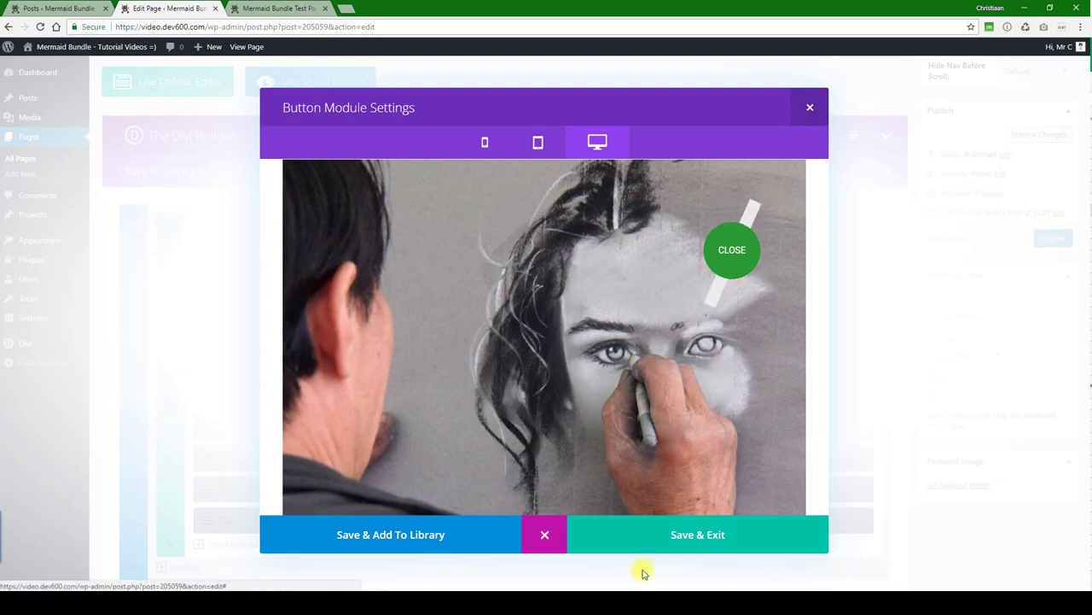
{"action": "left_click", "coordinate": [550, 535]}
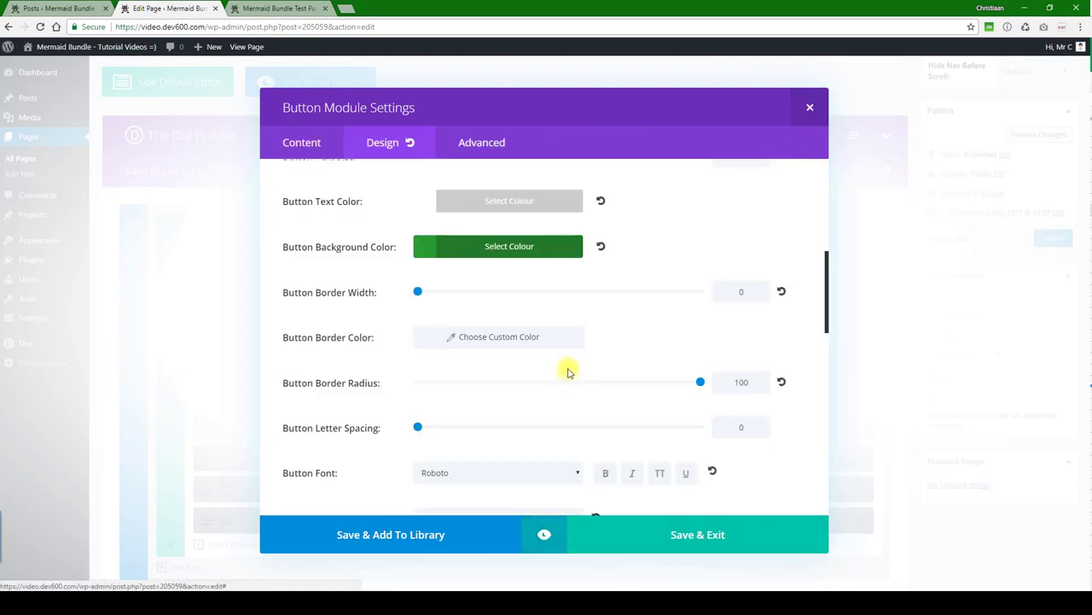
Step: Set the background-color in the Close Button's Before custom CSS to #a1fb9c and save the module
{"action": "left_click", "coordinate": [481, 142]}
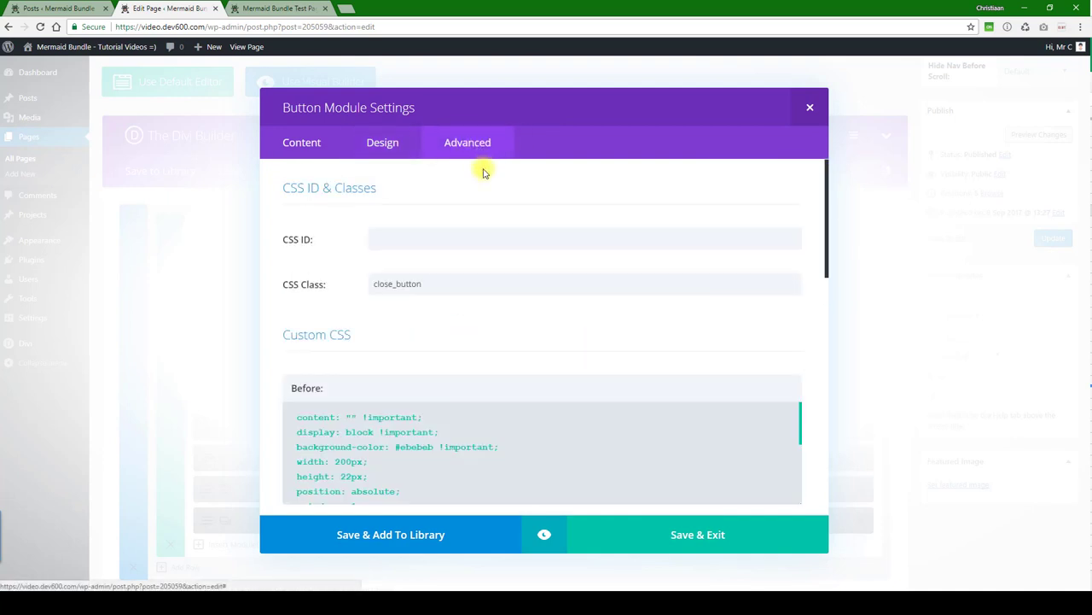
{"action": "scroll", "coordinate": [472, 221], "scroll_direction": "down", "scroll_amount": 1}
{"action": "scroll", "coordinate": [409, 205], "scroll_direction": "down", "scroll_amount": 1}
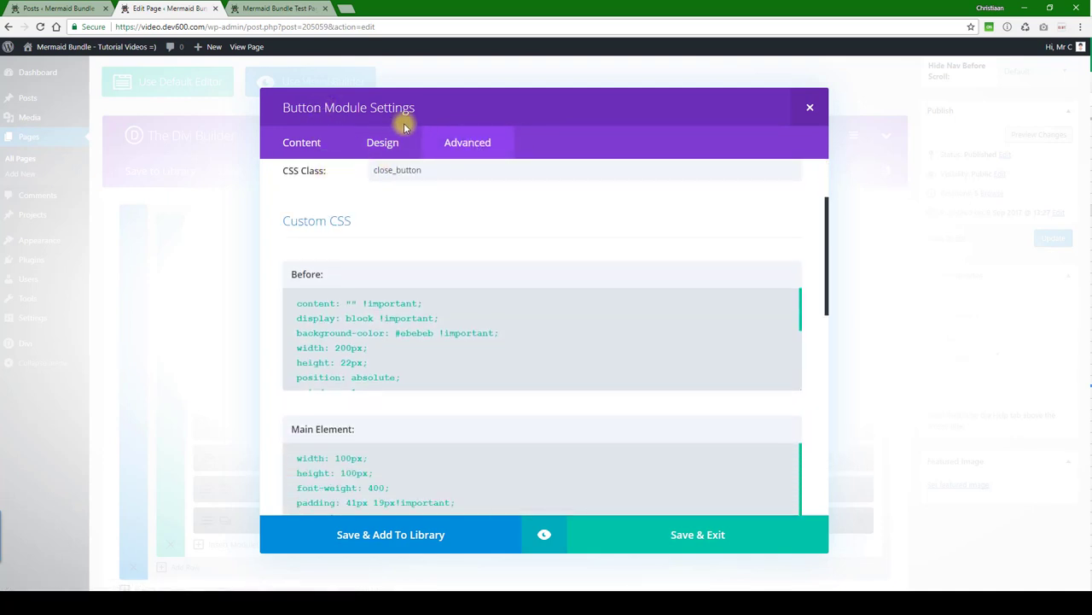
{"action": "scroll", "coordinate": [393, 230], "scroll_direction": "down", "scroll_amount": 1}
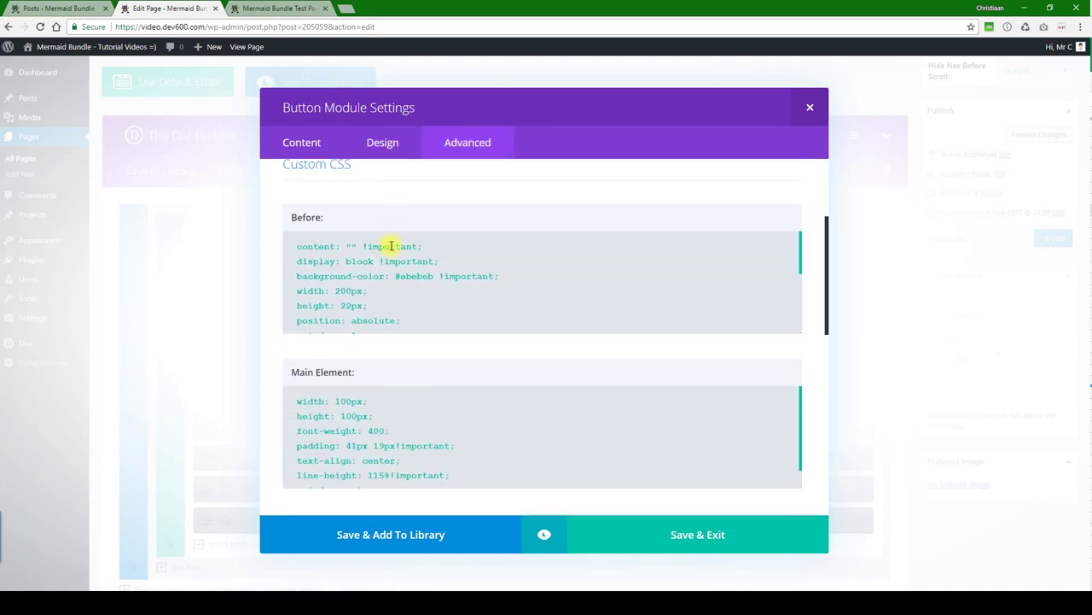
{"action": "left_click", "coordinate": [295, 276]}
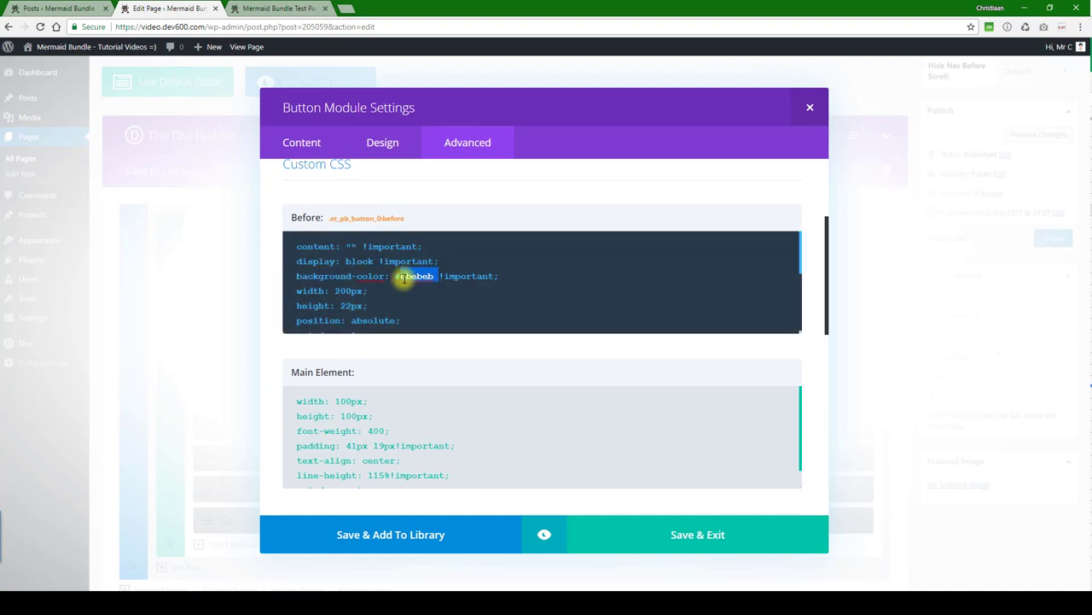
{"action": "left_click", "coordinate": [399, 277]}
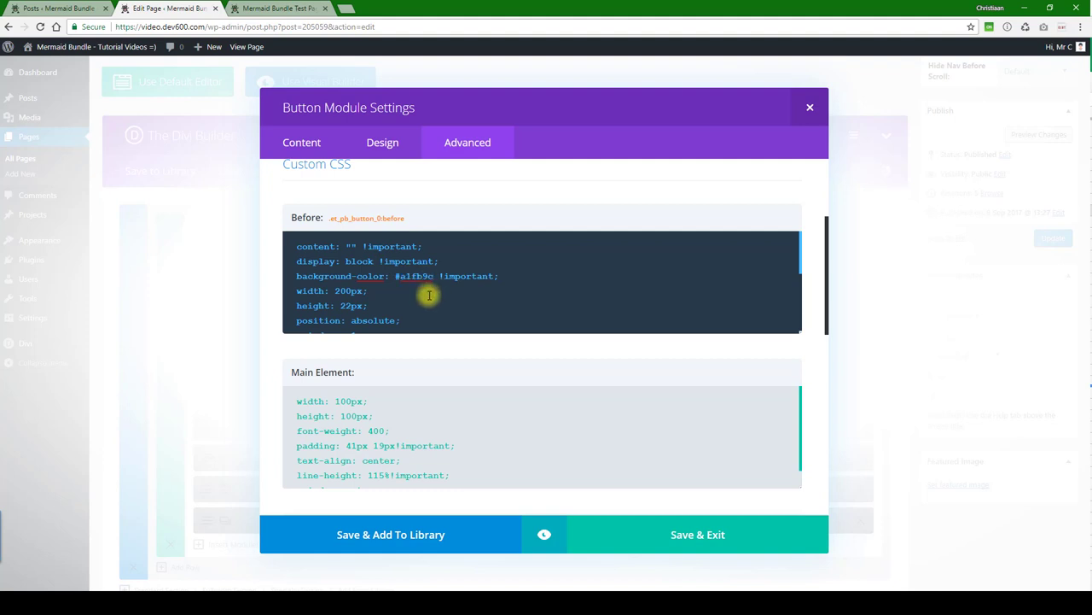
{"action": "scroll", "coordinate": [408, 292], "scroll_direction": "down", "scroll_amount": 3}
{"action": "scroll", "coordinate": [408, 292], "scroll_direction": "down", "scroll_amount": 6}
{"action": "scroll", "coordinate": [416, 349], "scroll_direction": "down", "scroll_amount": 3}
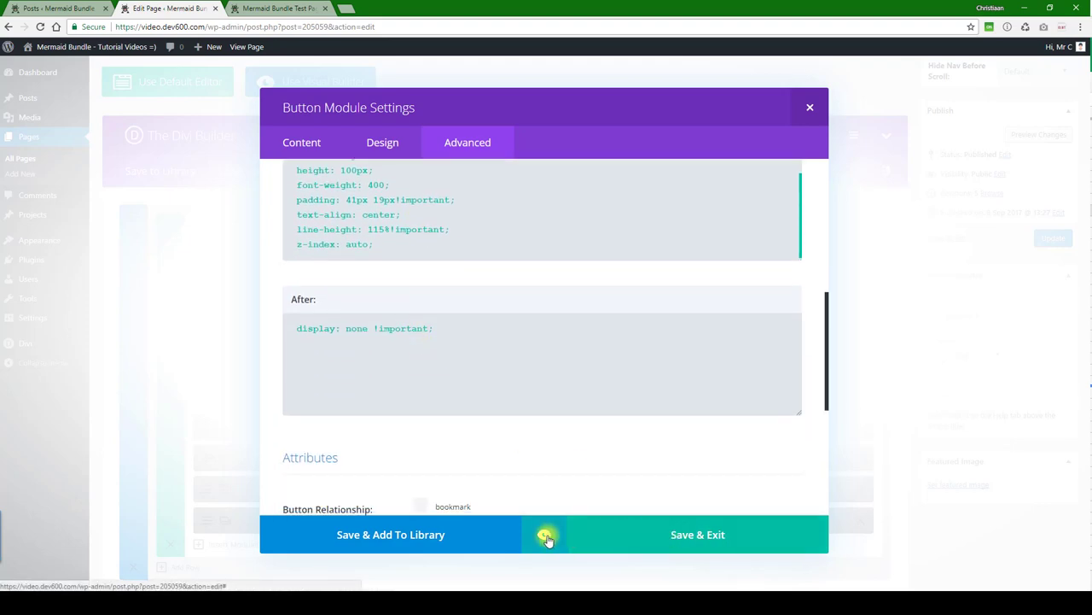
{"action": "left_click", "coordinate": [636, 535]}
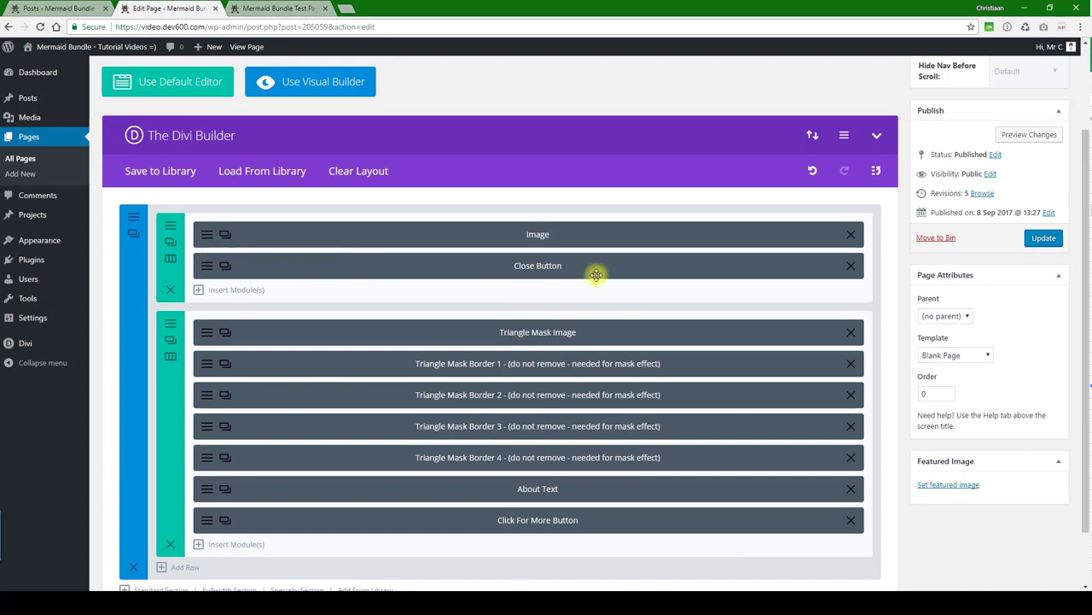
{"action": "scroll", "coordinate": [563, 265], "scroll_direction": "down", "scroll_amount": 2}
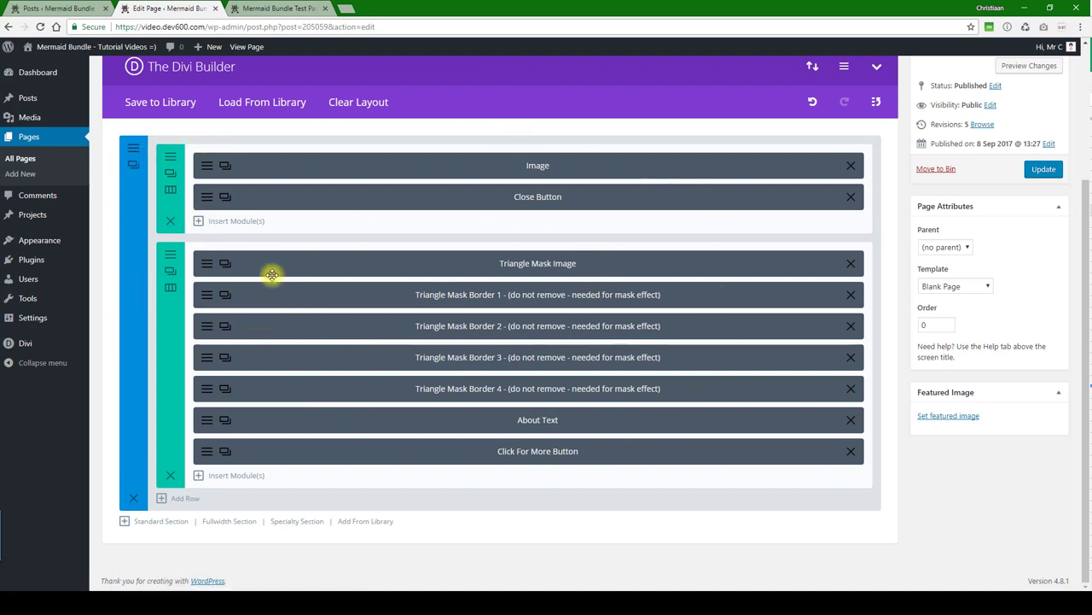
{"action": "left_click", "coordinate": [171, 270]}
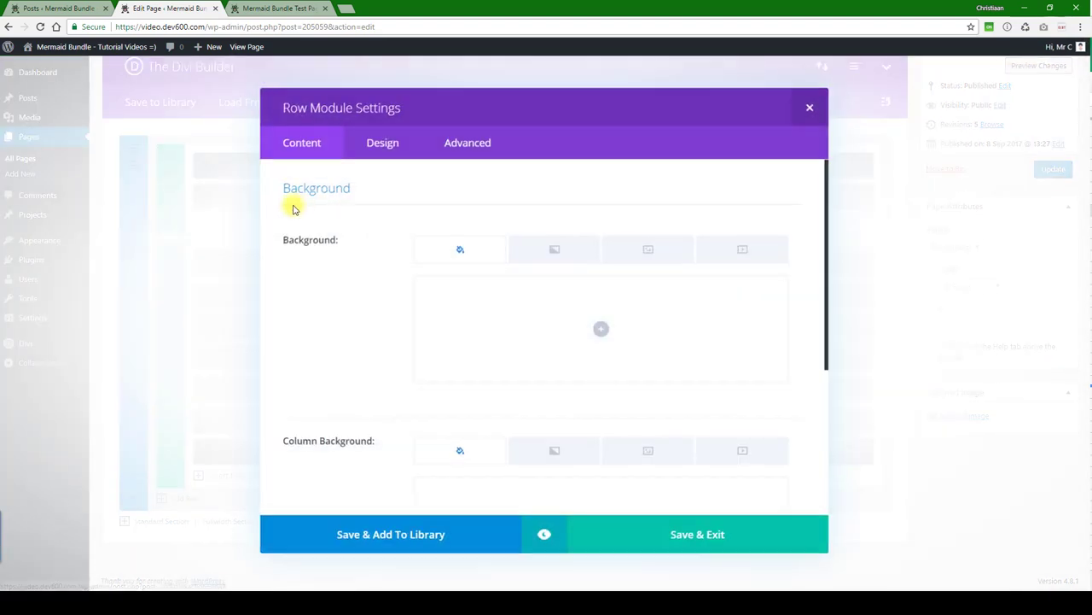
{"action": "left_click", "coordinate": [807, 104]}
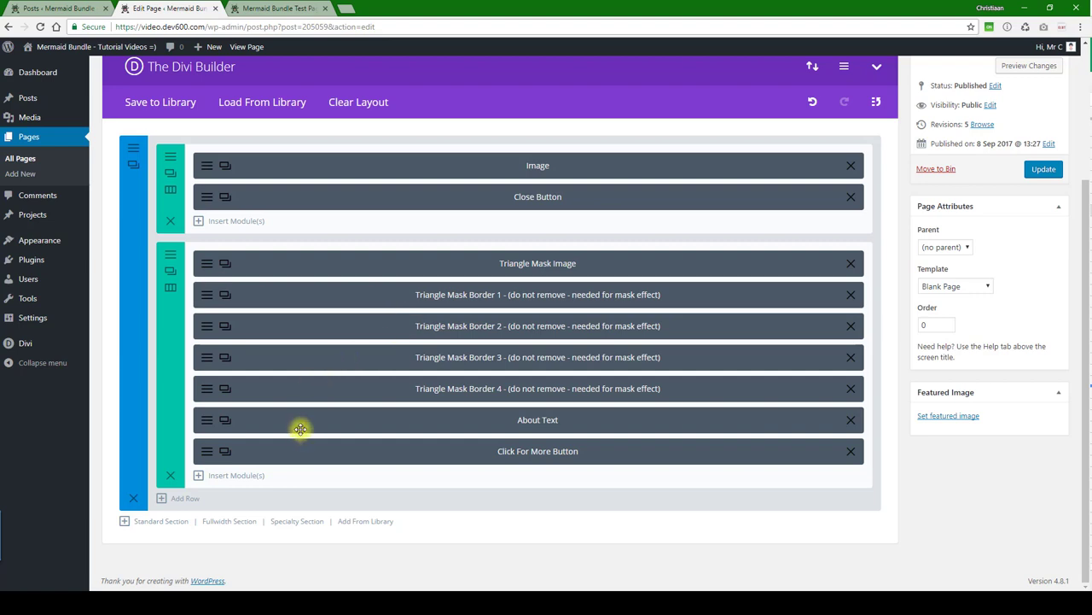
Step: Set the Click For More Button module's button background colour to green #3ccc37
{"action": "left_click", "coordinate": [224, 450]}
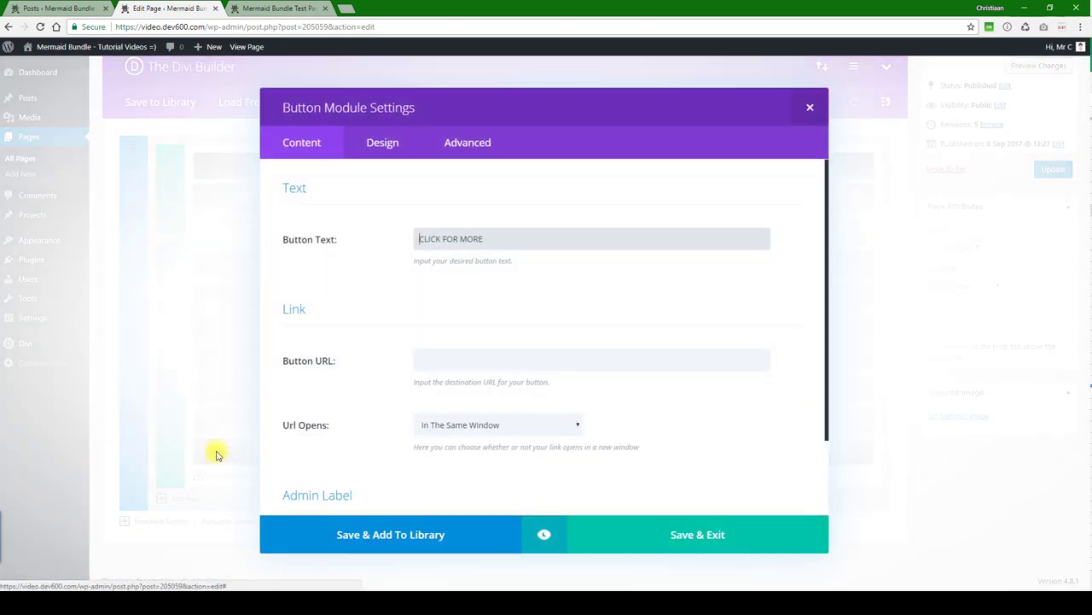
{"action": "scroll", "coordinate": [480, 238], "scroll_direction": "down", "scroll_amount": 1}
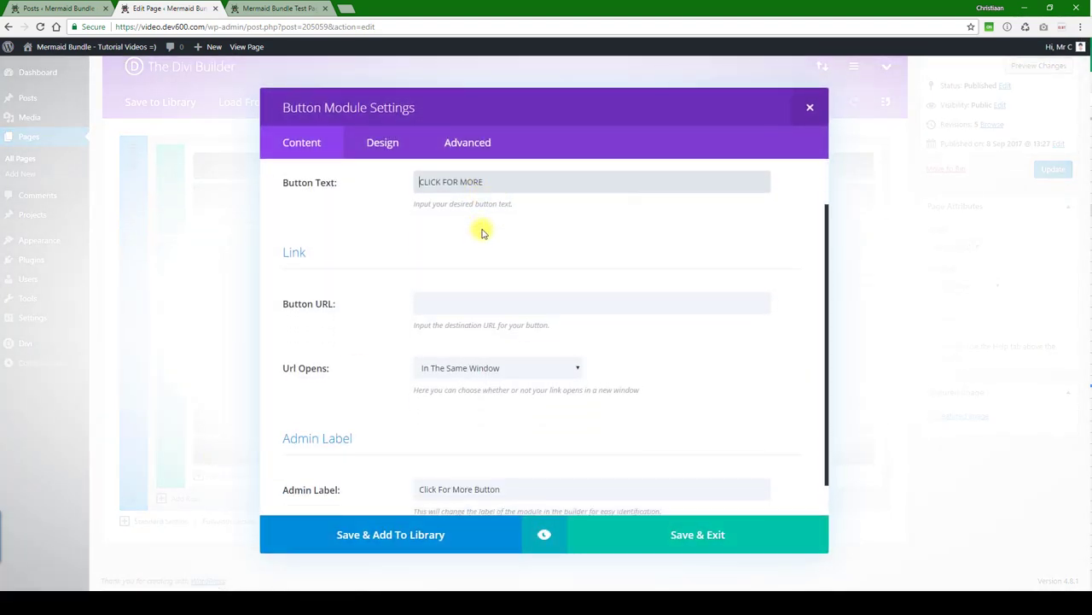
{"action": "scroll", "coordinate": [480, 227], "scroll_direction": "up", "scroll_amount": 1}
{"action": "scroll", "coordinate": [478, 230], "scroll_direction": "down", "scroll_amount": 1}
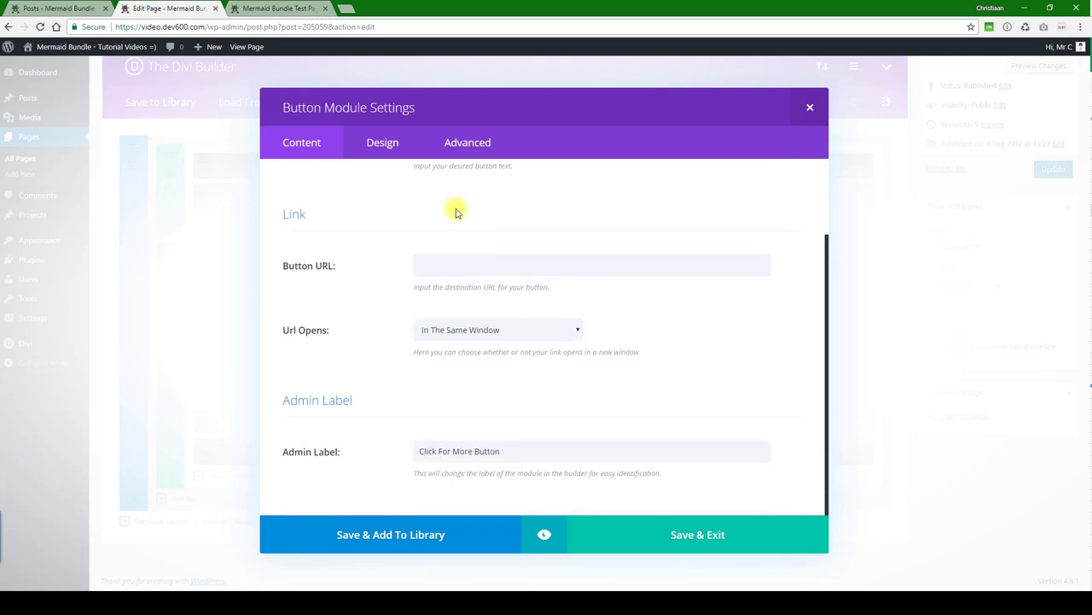
{"action": "scroll", "coordinate": [453, 207], "scroll_direction": "up", "scroll_amount": 1}
{"action": "left_click", "coordinate": [378, 142]}
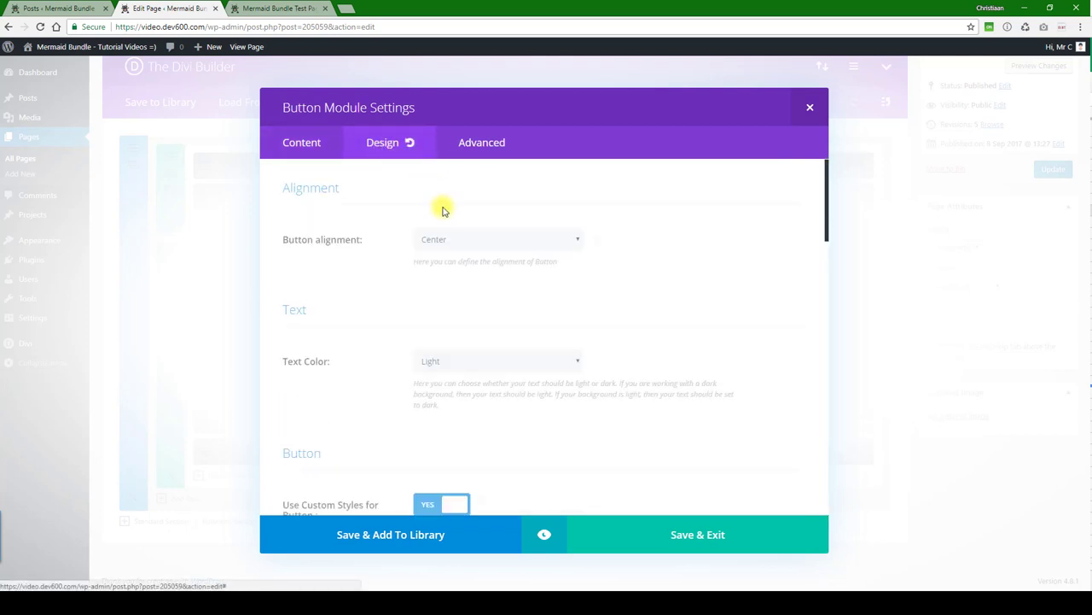
{"action": "scroll", "coordinate": [483, 251], "scroll_direction": "down", "scroll_amount": 5}
{"action": "scroll", "coordinate": [521, 261], "scroll_direction": "up", "scroll_amount": 1}
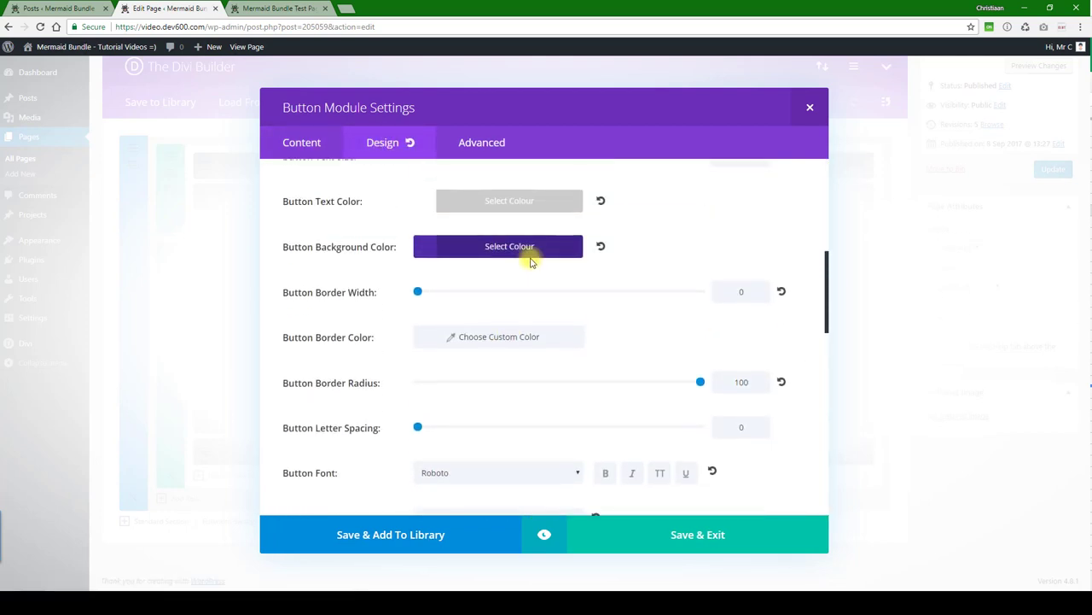
{"action": "left_click", "coordinate": [432, 246]}
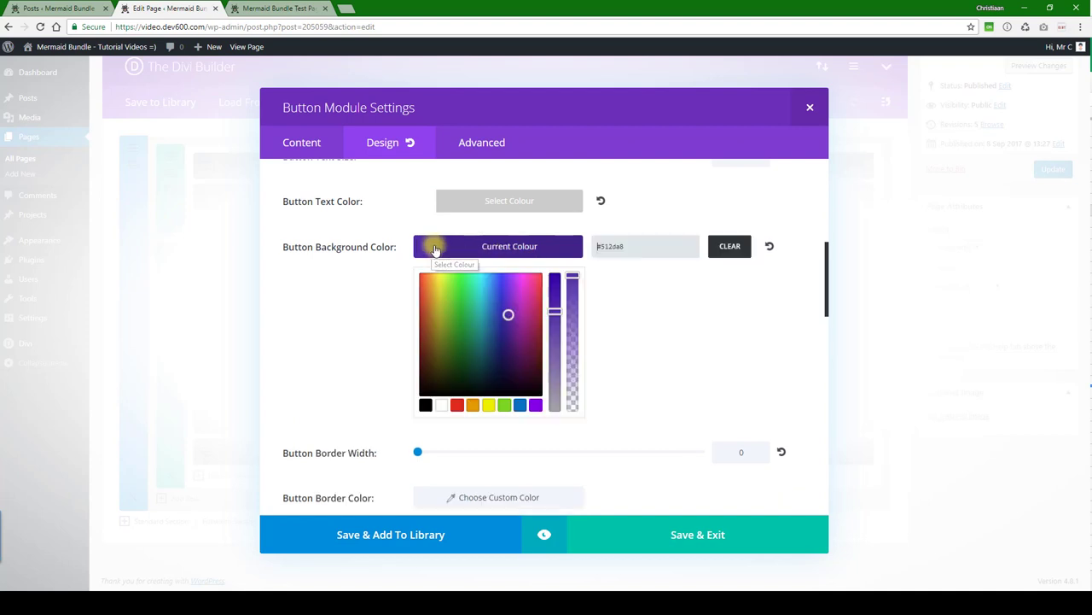
{"action": "left_click", "coordinate": [460, 301]}
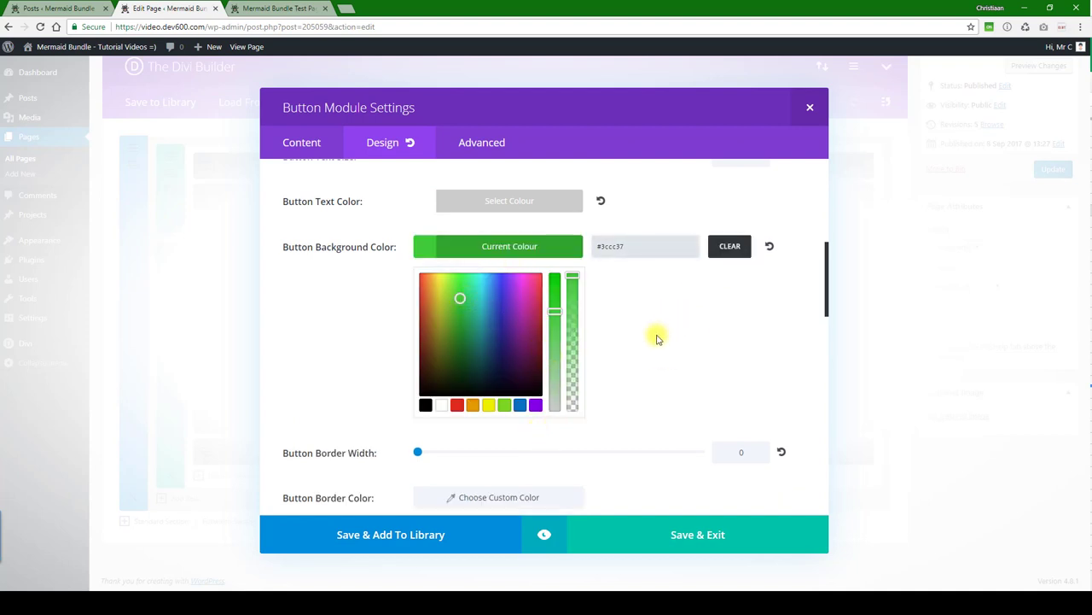
{"action": "scroll", "coordinate": [488, 320], "scroll_direction": "down", "scroll_amount": 5}
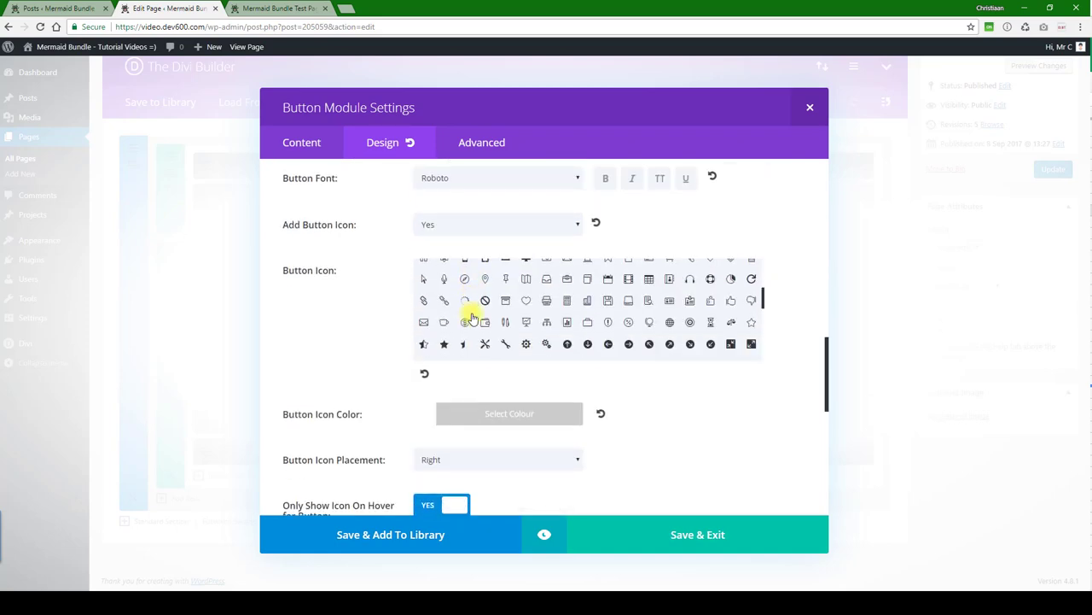
Step: Change the background-color in the Click For More Button's Before custom CSS to light green, preview it and save the module
{"action": "scroll", "coordinate": [373, 334], "scroll_direction": "down", "scroll_amount": 10}
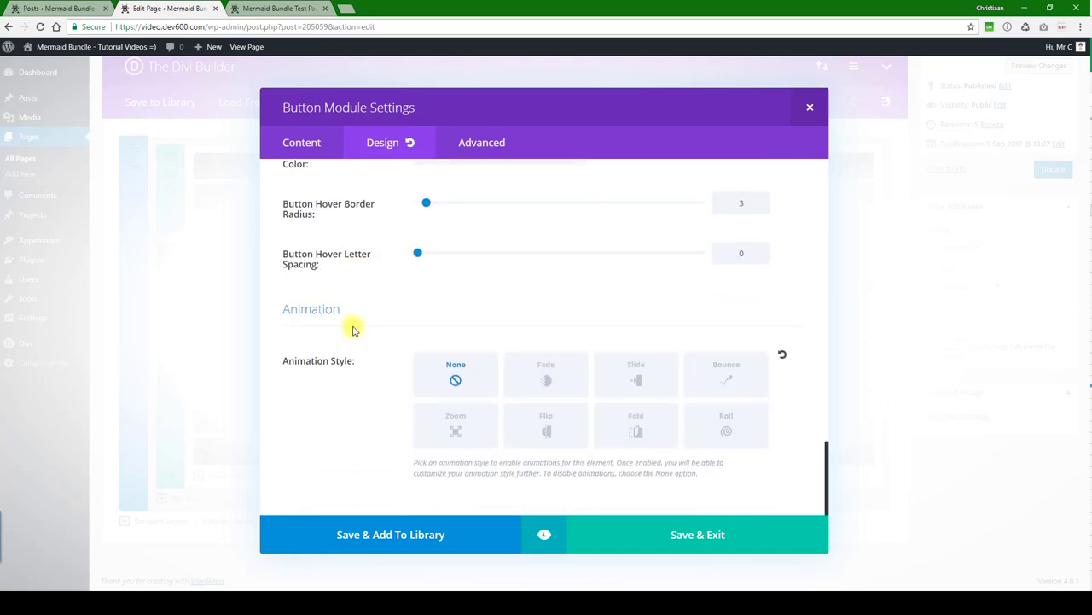
{"action": "left_click", "coordinate": [493, 144]}
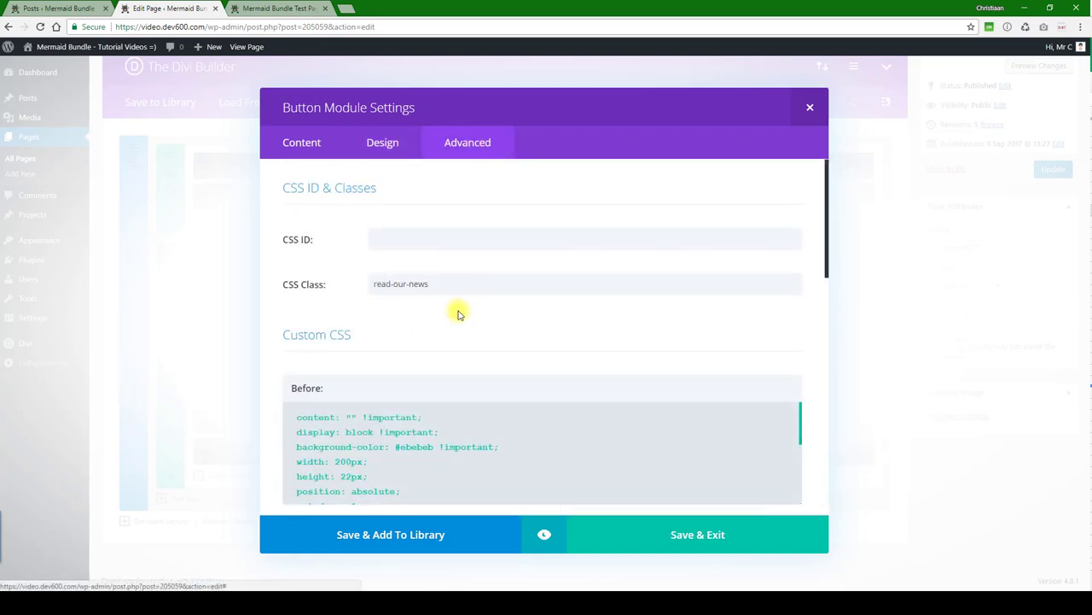
{"action": "scroll", "coordinate": [432, 299], "scroll_direction": "down", "scroll_amount": 2}
{"action": "scroll", "coordinate": [432, 291], "scroll_direction": "down", "scroll_amount": 2}
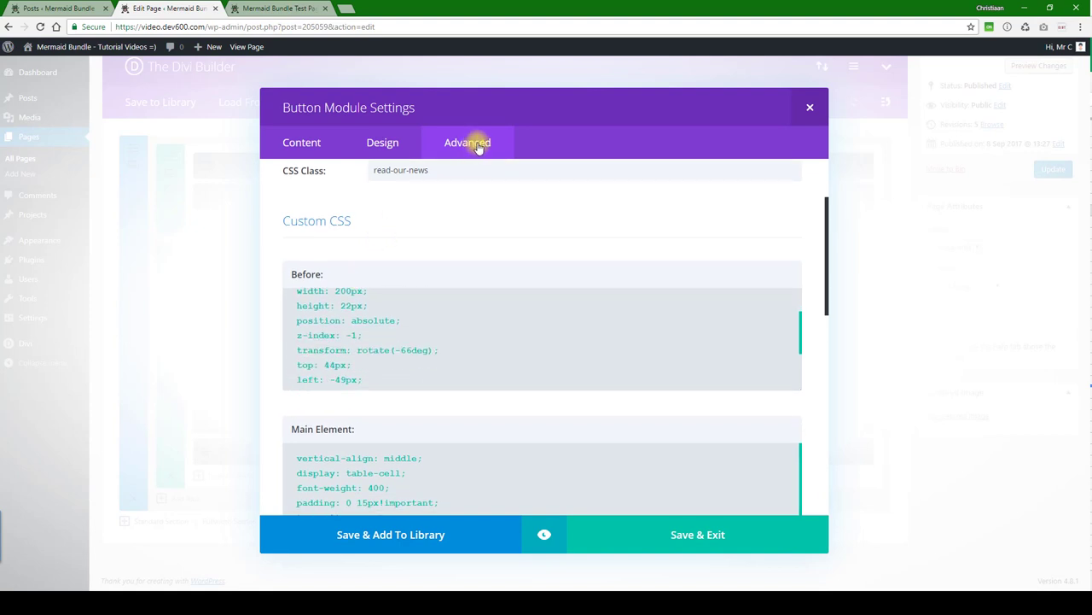
{"action": "scroll", "coordinate": [393, 333], "scroll_direction": "up", "scroll_amount": 2}
{"action": "double_click", "coordinate": [418, 333]}
{"action": "type", "text": "e1f29c"}
{"action": "scroll", "coordinate": [507, 354], "scroll_direction": "down", "scroll_amount": 2}
{"action": "scroll", "coordinate": [503, 355], "scroll_direction": "down", "scroll_amount": 8}
{"action": "scroll", "coordinate": [401, 348], "scroll_direction": "down", "scroll_amount": 5}
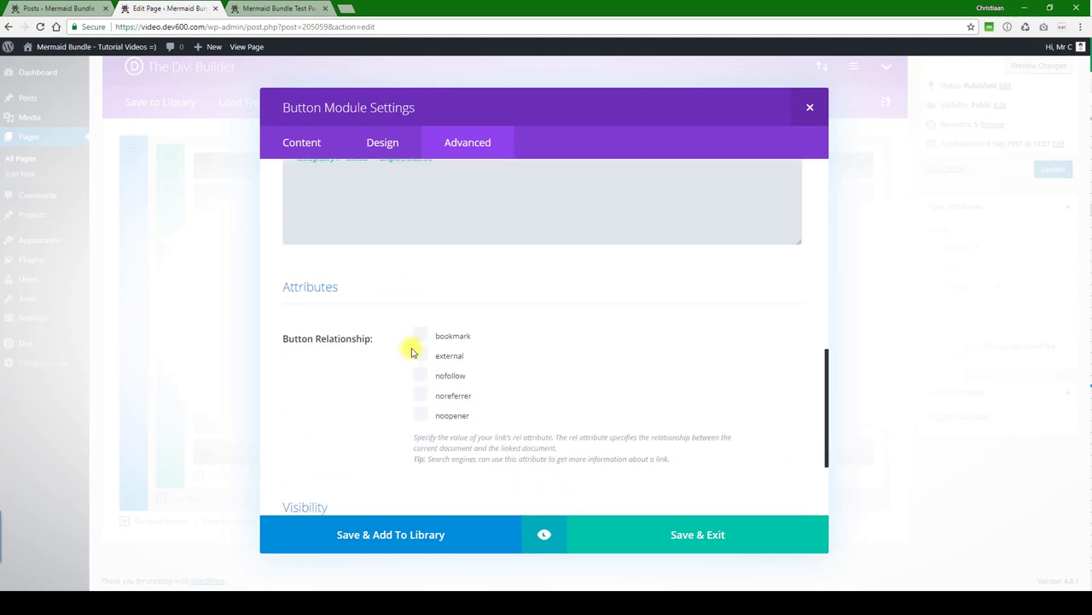
{"action": "left_click", "coordinate": [546, 533]}
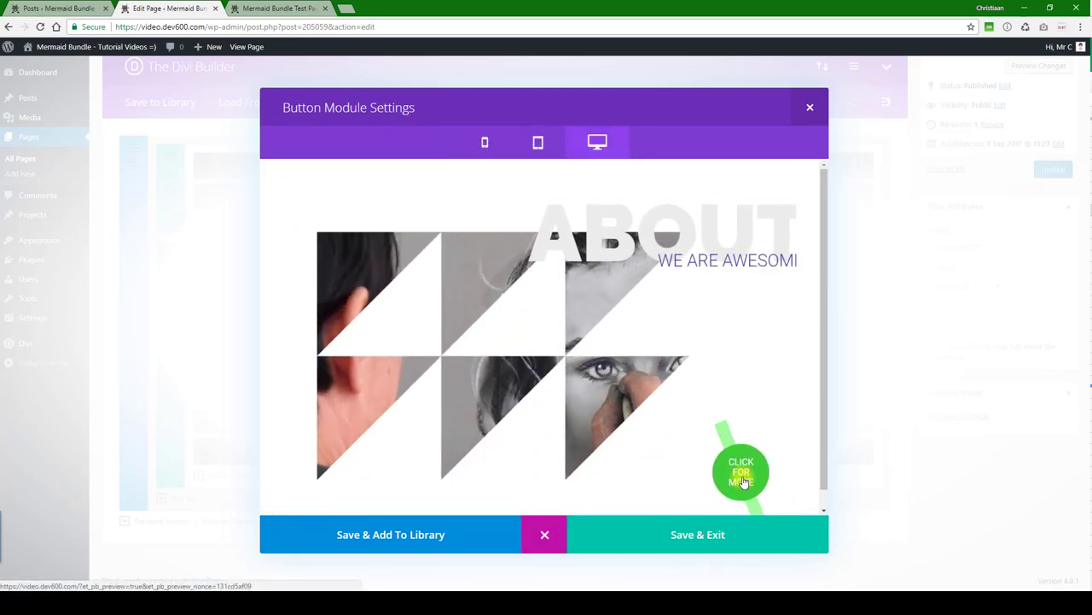
{"action": "left_click", "coordinate": [679, 540]}
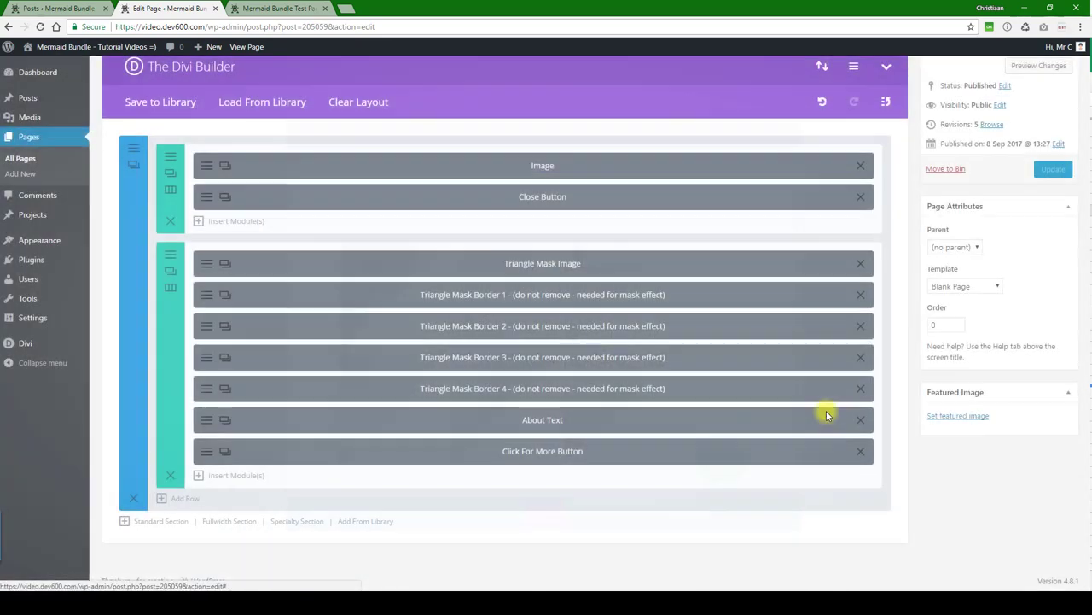
Step: Update the page and reload the live Mermaid Bundle Test Page to test the Click For More and Close buttons
{"action": "left_click", "coordinate": [1048, 169]}
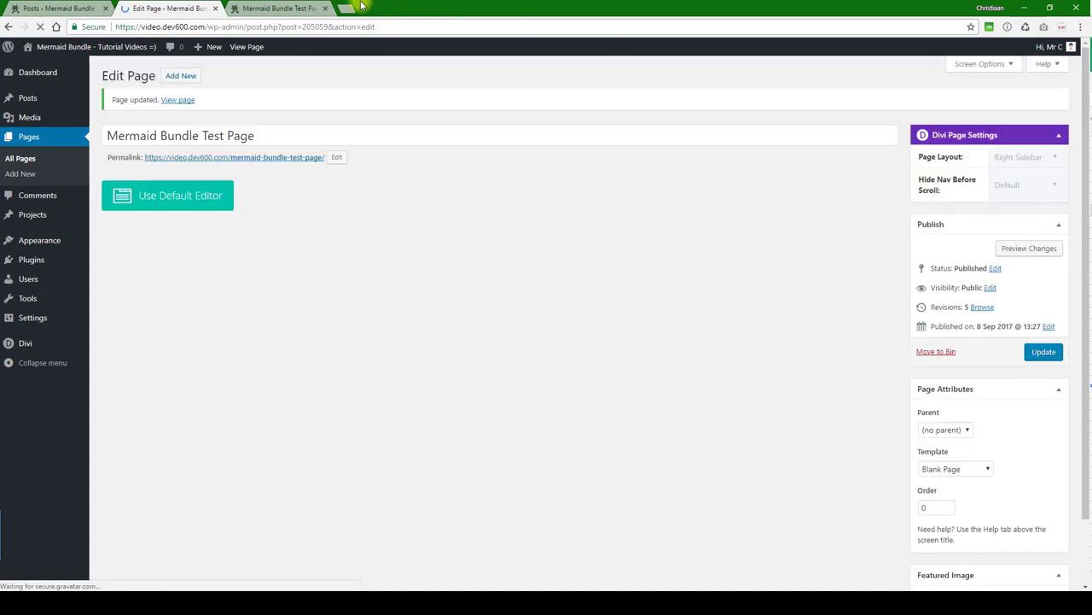
{"action": "left_click", "coordinate": [278, 7]}
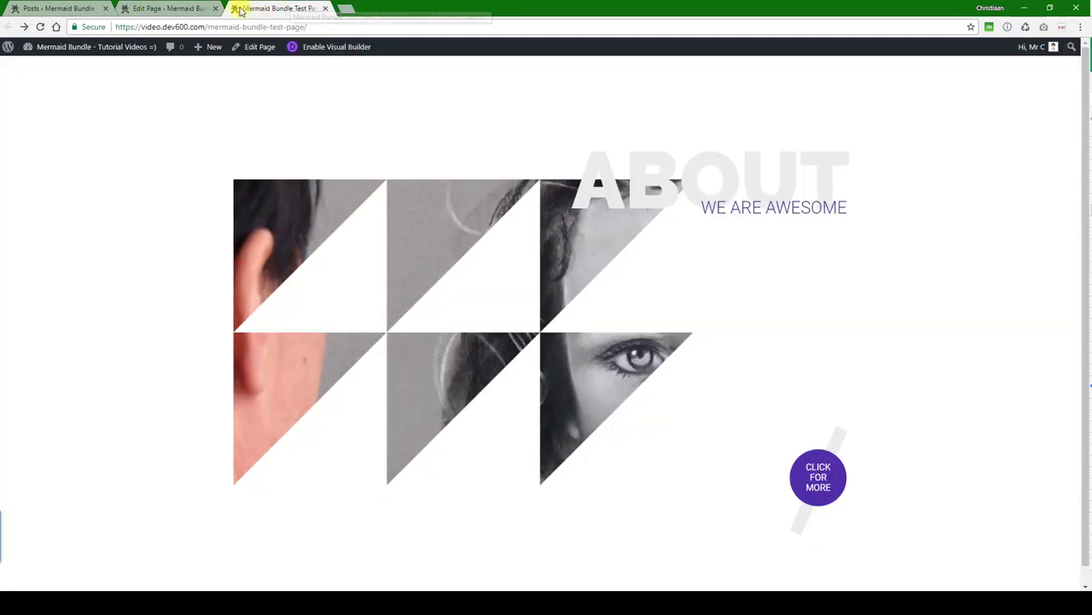
{"action": "left_click", "coordinate": [41, 27]}
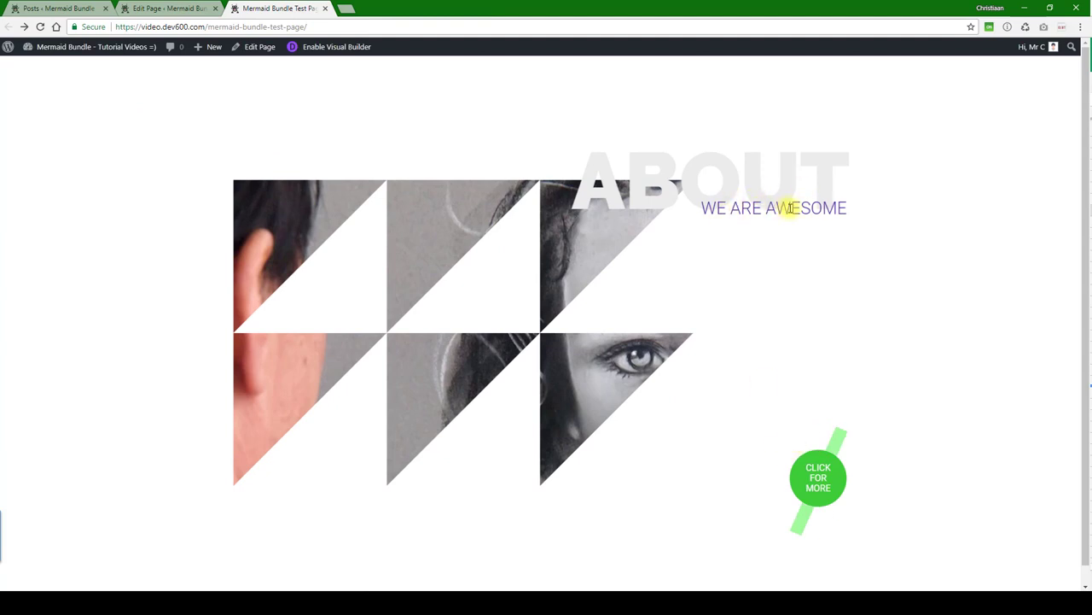
{"action": "left_click", "coordinate": [818, 483]}
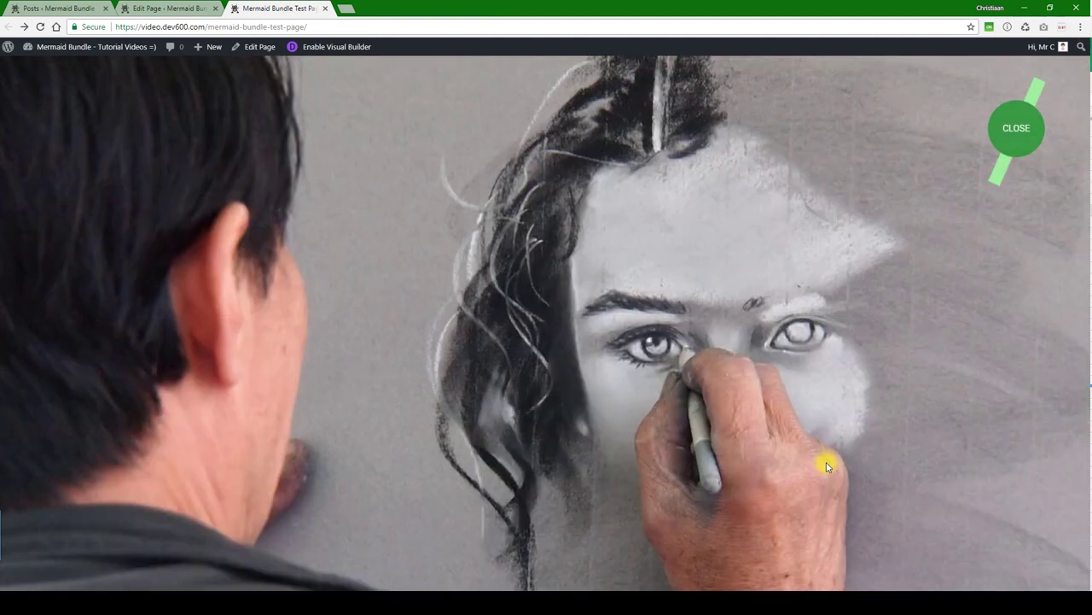
{"action": "left_click", "coordinate": [1017, 130]}
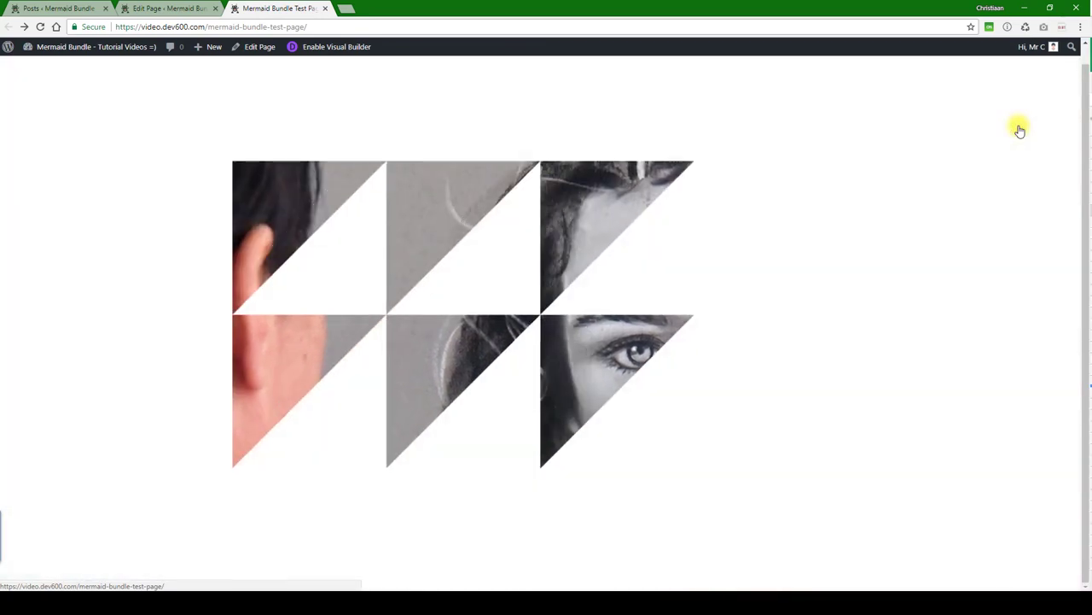
{"action": "left_click", "coordinate": [167, 7]}
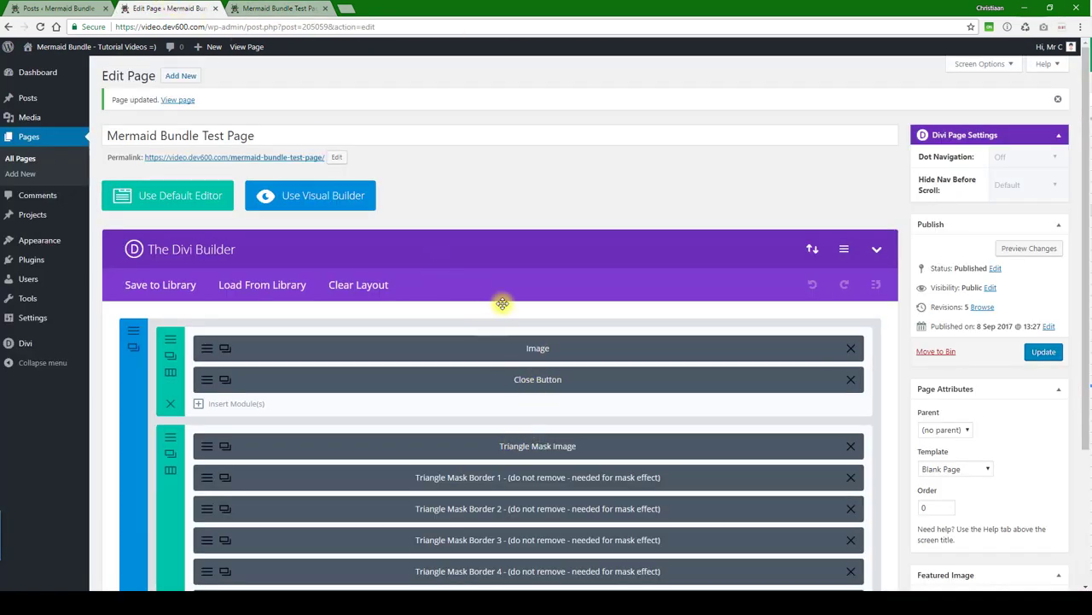
{"action": "left_click", "coordinate": [266, 9]}
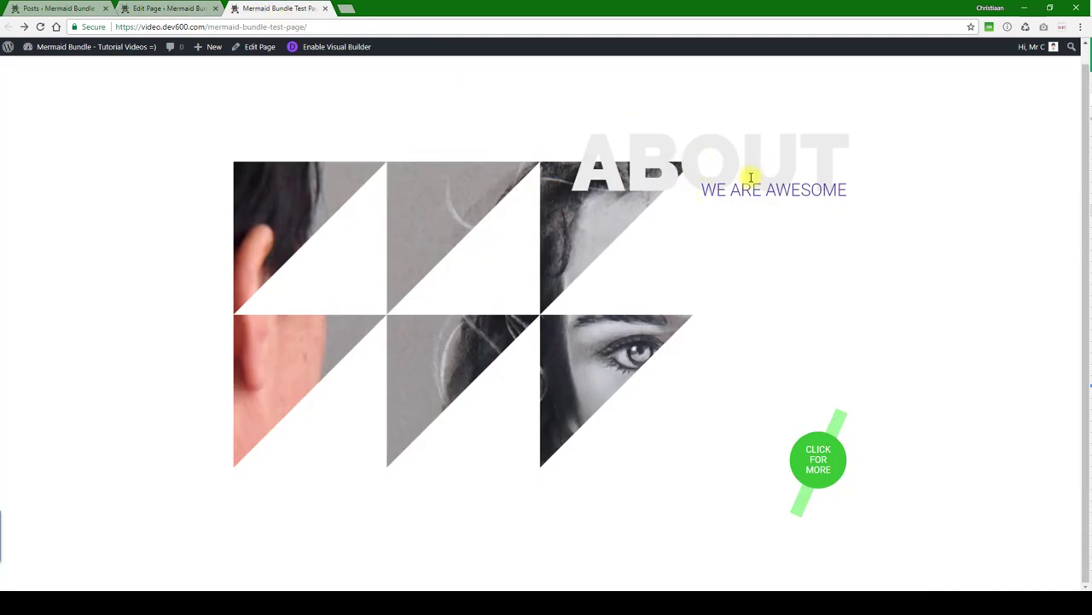
Step: Set the About Text module's body text colour to green #3ed842 in the page editor and save the module
{"action": "left_click", "coordinate": [194, 12]}
{"action": "scroll", "coordinate": [471, 165], "scroll_direction": "down", "scroll_amount": 3}
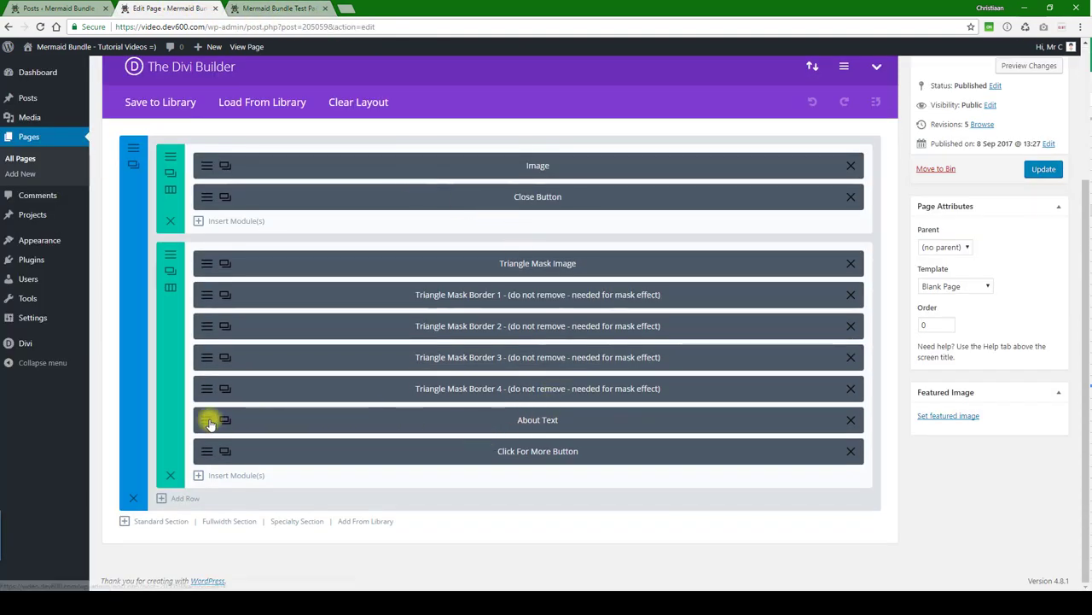
{"action": "left_click", "coordinate": [273, 418]}
{"action": "scroll", "coordinate": [427, 208], "scroll_direction": "down", "scroll_amount": 1}
{"action": "left_click", "coordinate": [386, 143]}
{"action": "scroll", "coordinate": [488, 208], "scroll_direction": "down", "scroll_amount": 6}
{"action": "scroll", "coordinate": [499, 196], "scroll_direction": "up", "scroll_amount": 2}
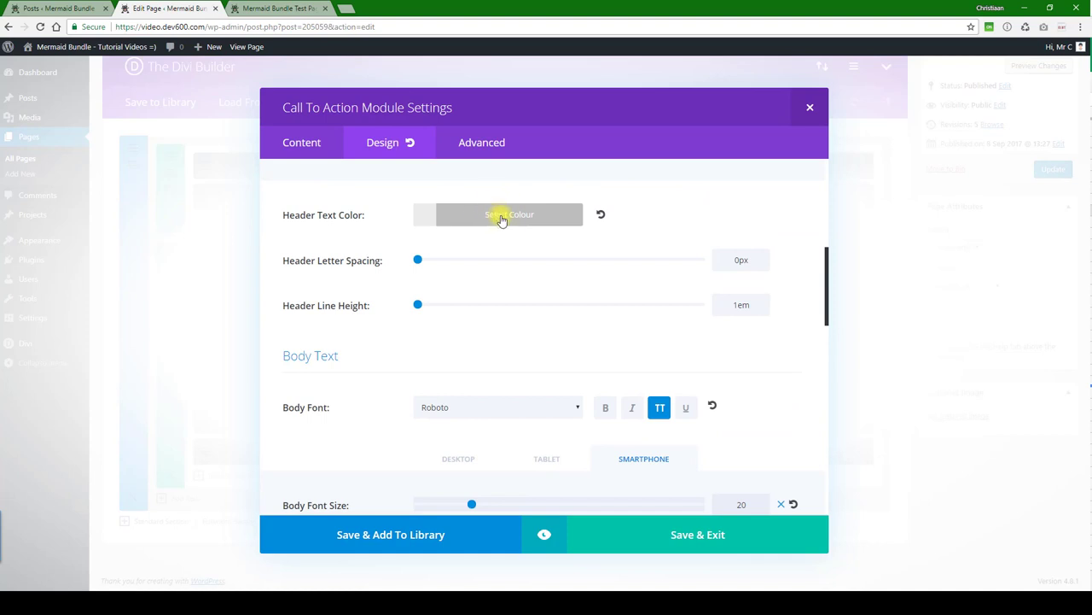
{"action": "scroll", "coordinate": [495, 299], "scroll_direction": "down", "scroll_amount": 3}
{"action": "left_click", "coordinate": [493, 401]}
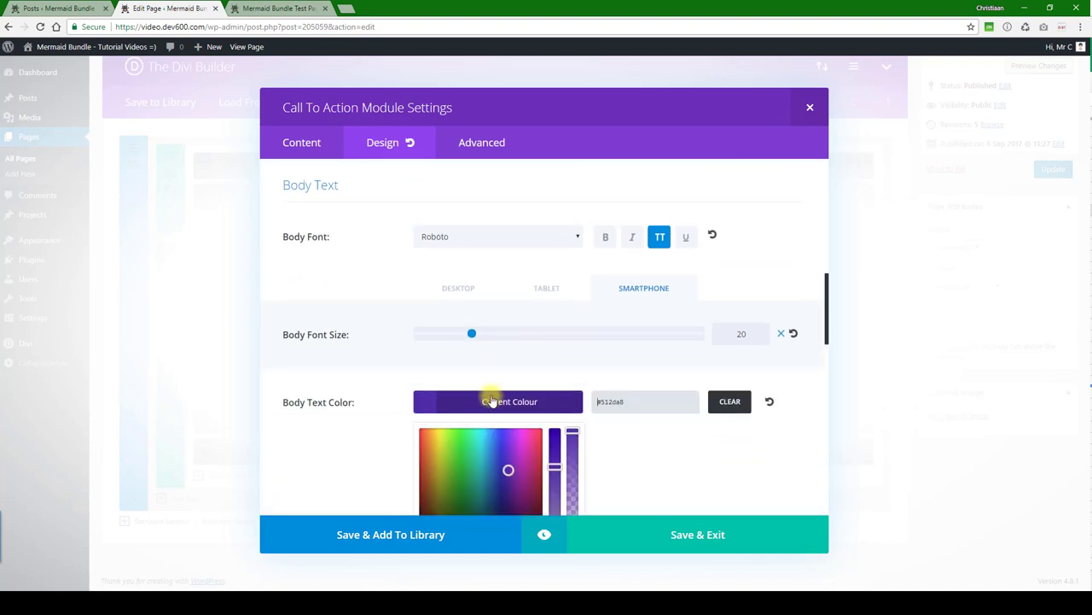
{"action": "scroll", "coordinate": [500, 433], "scroll_direction": "down", "scroll_amount": 1}
{"action": "left_click", "coordinate": [462, 390]}
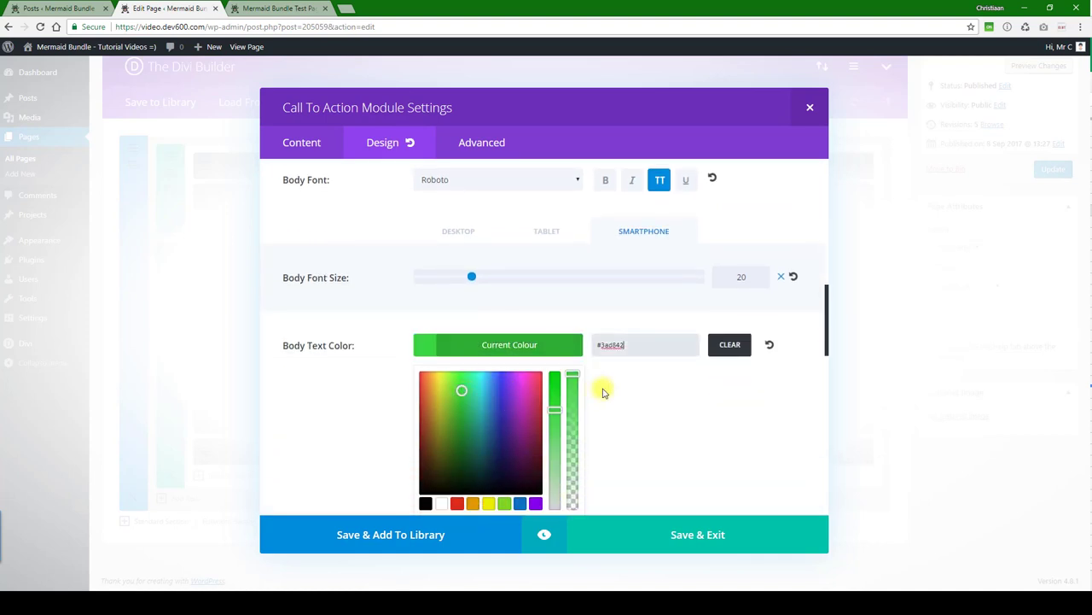
{"action": "left_click", "coordinate": [688, 537]}
{"action": "left_click", "coordinate": [690, 454]}
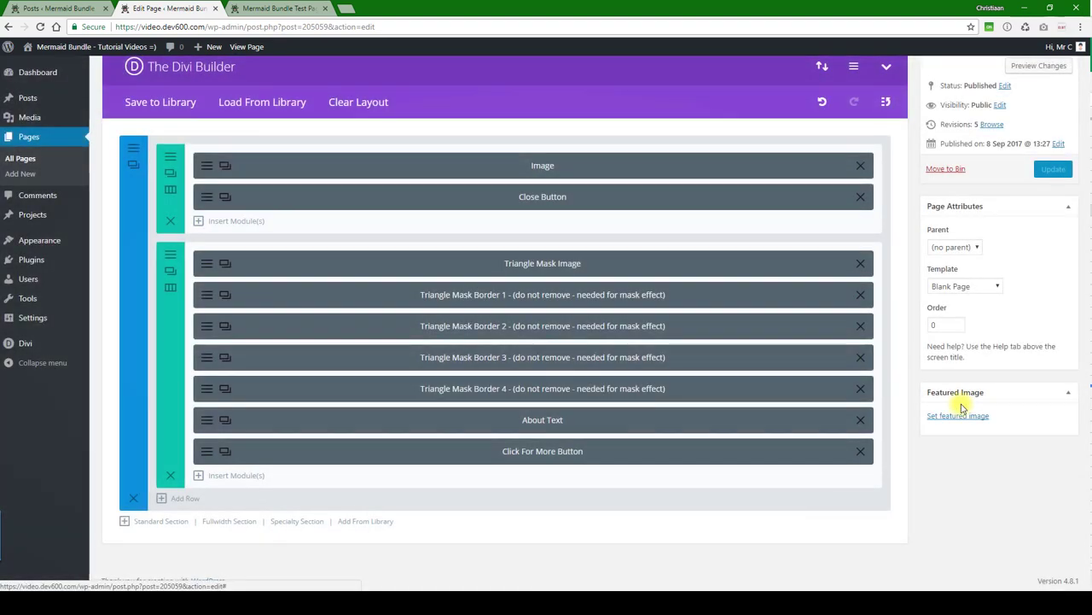
Step: Update the page and reload the live test page to check the About text's colour
{"action": "left_click", "coordinate": [1043, 169]}
{"action": "left_click", "coordinate": [297, 9]}
{"action": "left_click", "coordinate": [39, 27]}
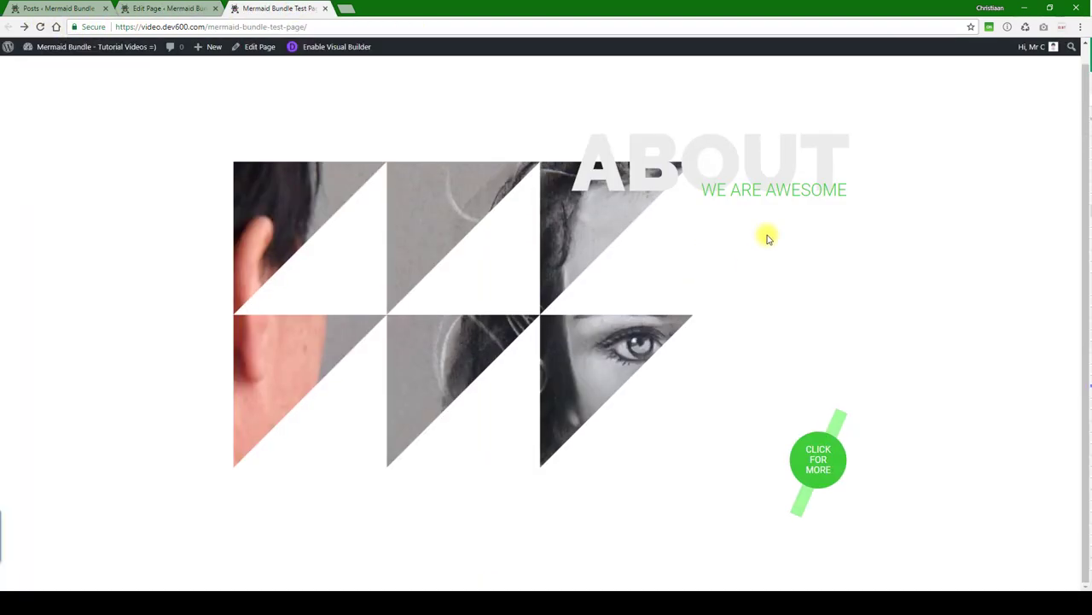